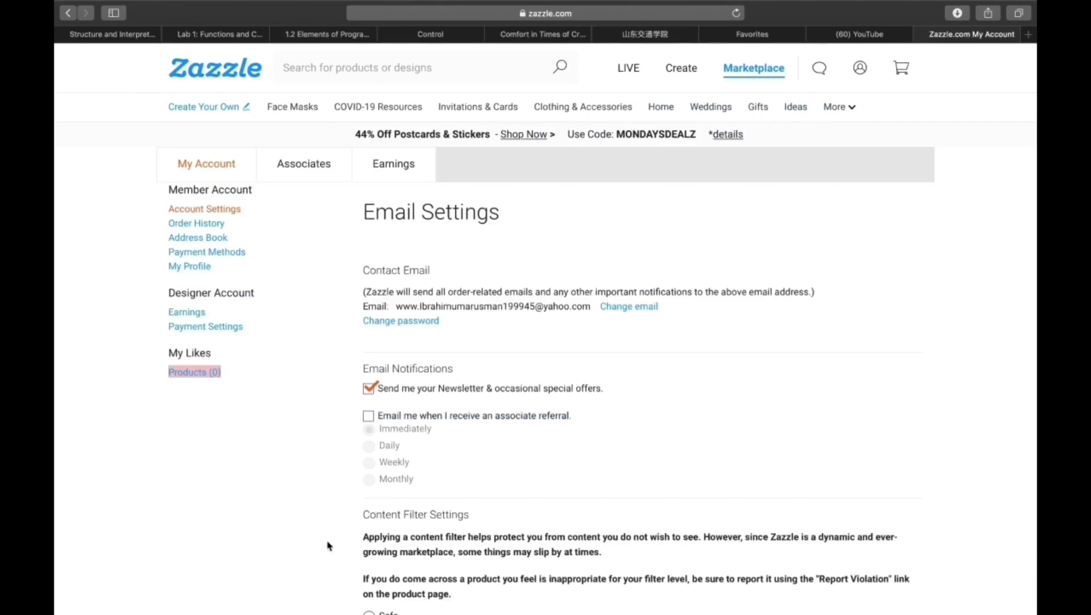
- Open the designer account's payment settings and review the payout method, payee information, tax information and payment preferences
scroll(216, 507, "down", 3)
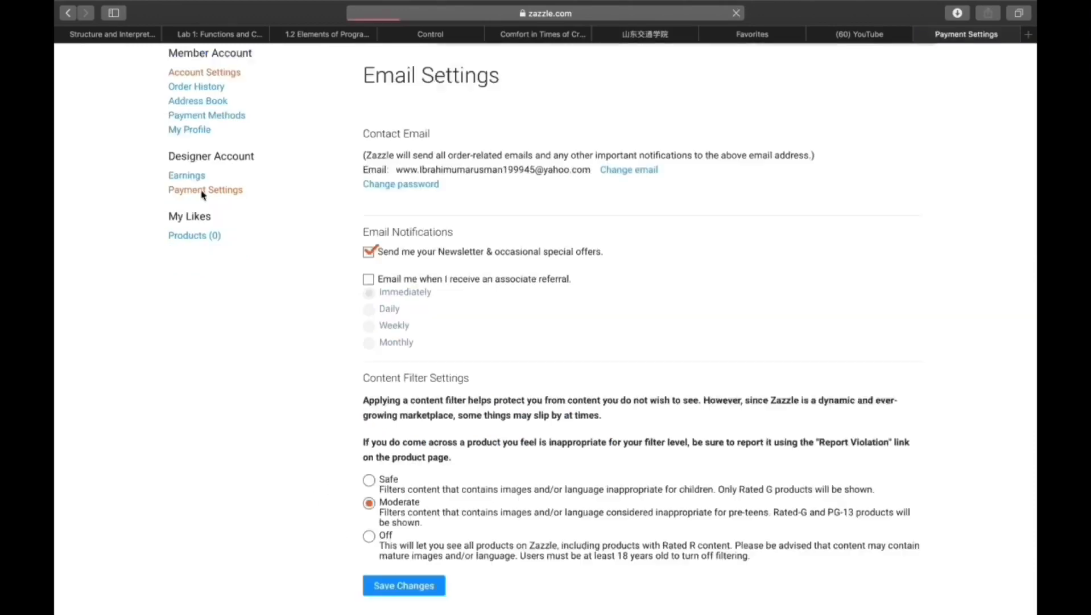
left_click(207, 190)
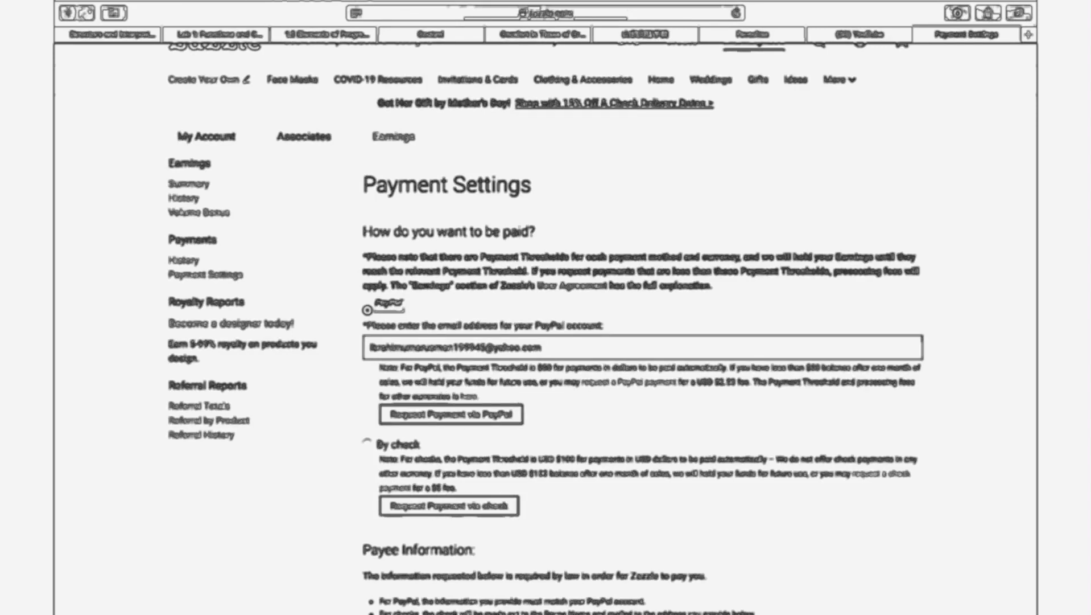
scroll(633, 506, "down", 3)
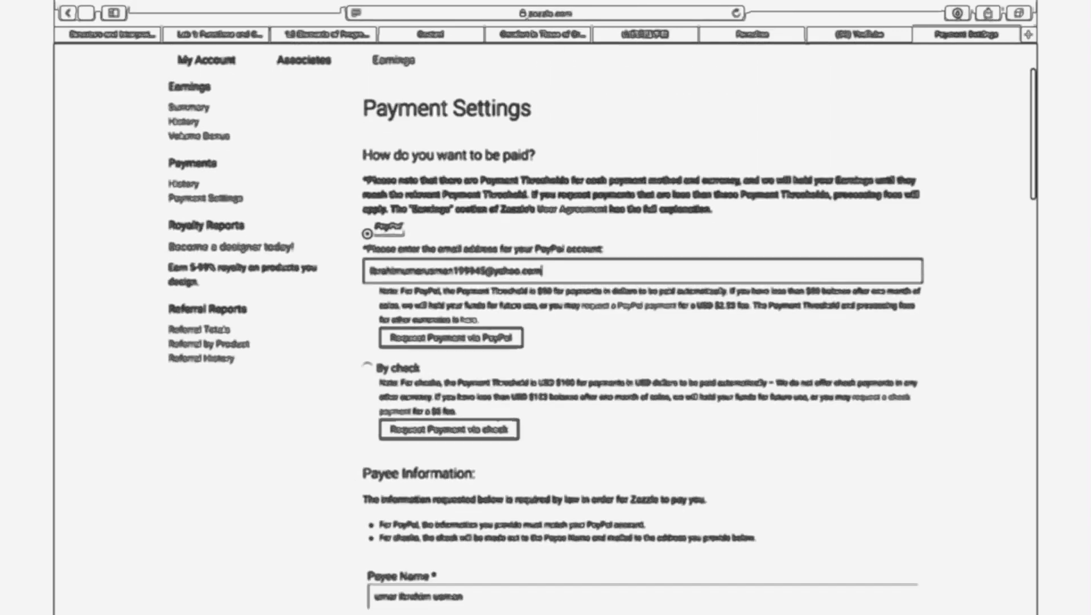
scroll(351, 513, "down", 2)
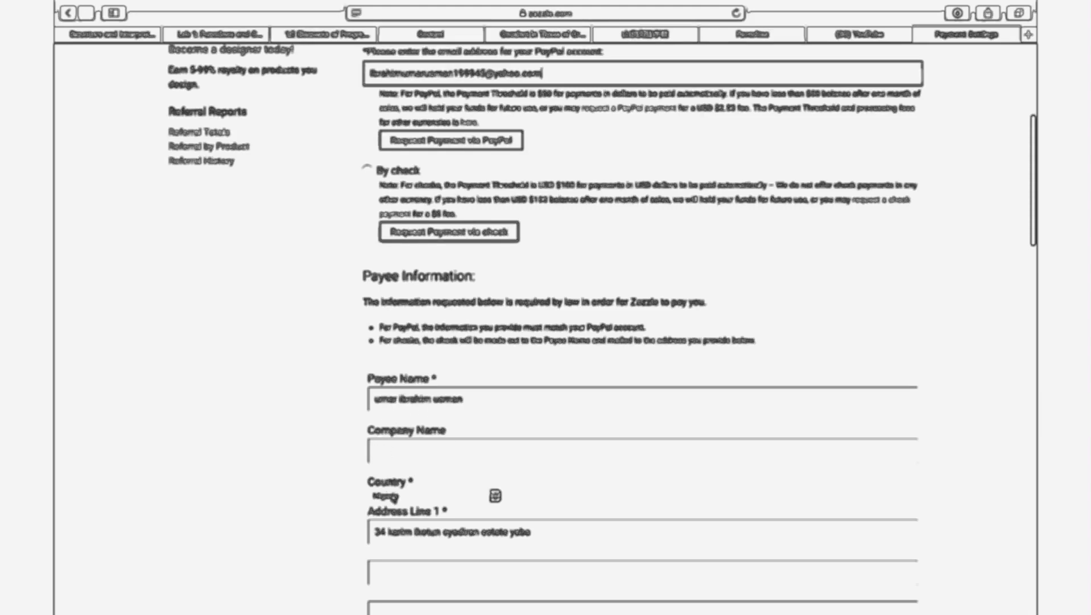
scroll(405, 499, "up", 1)
scroll(405, 500, "down", 3)
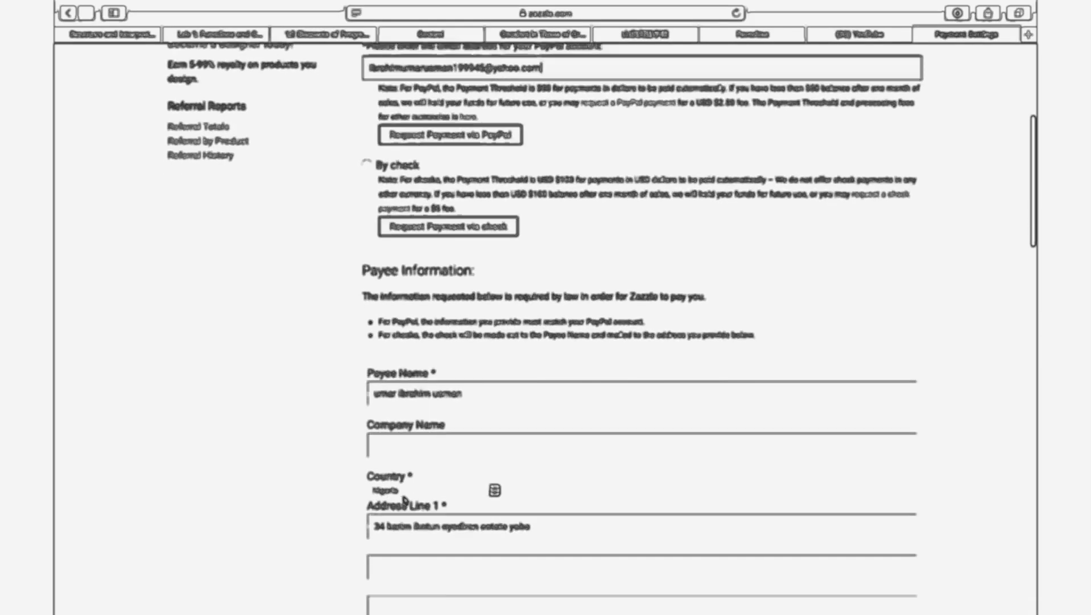
scroll(405, 499, "down", 5)
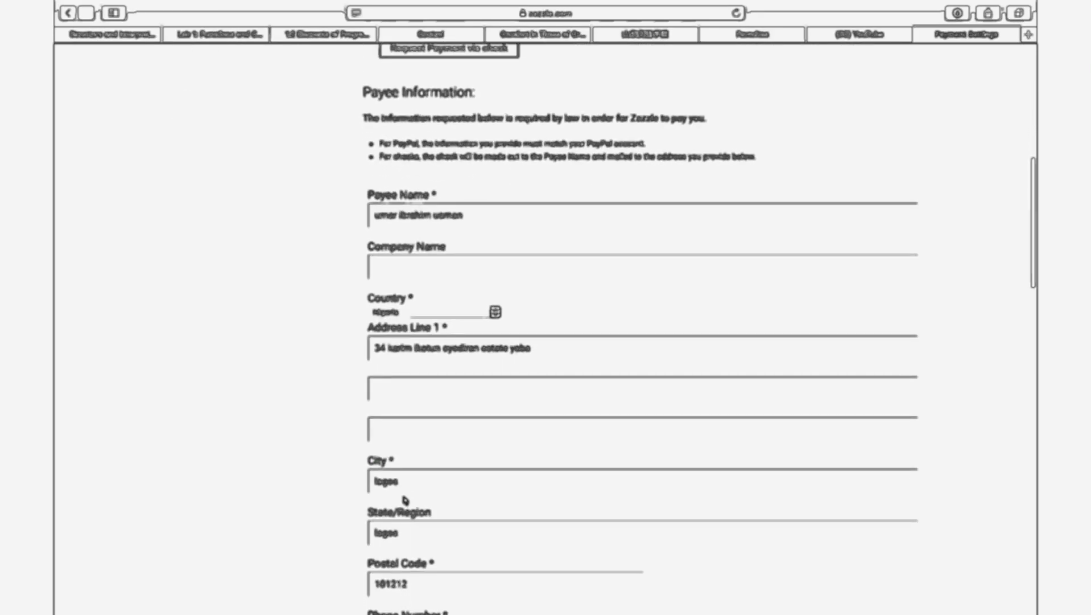
scroll(404, 500, "down", 7)
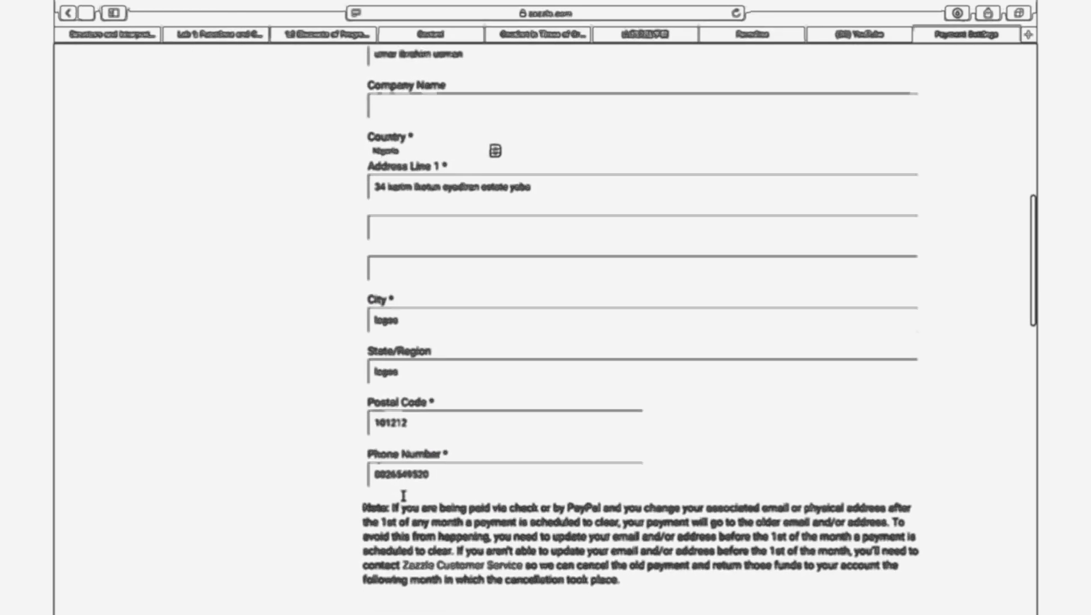
scroll(403, 496, "down", 4)
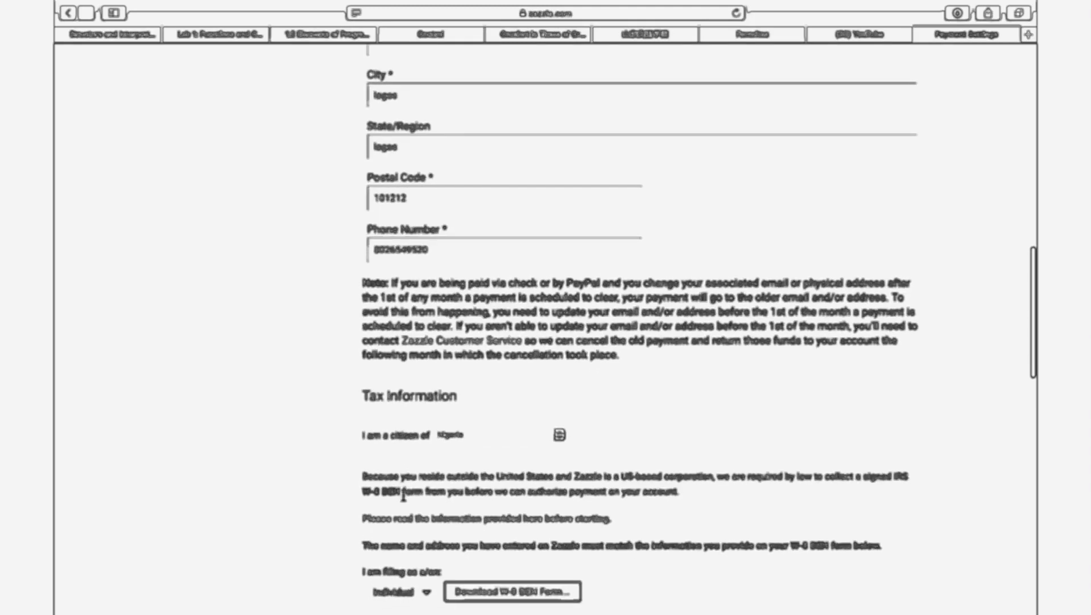
scroll(403, 496, "down", 5)
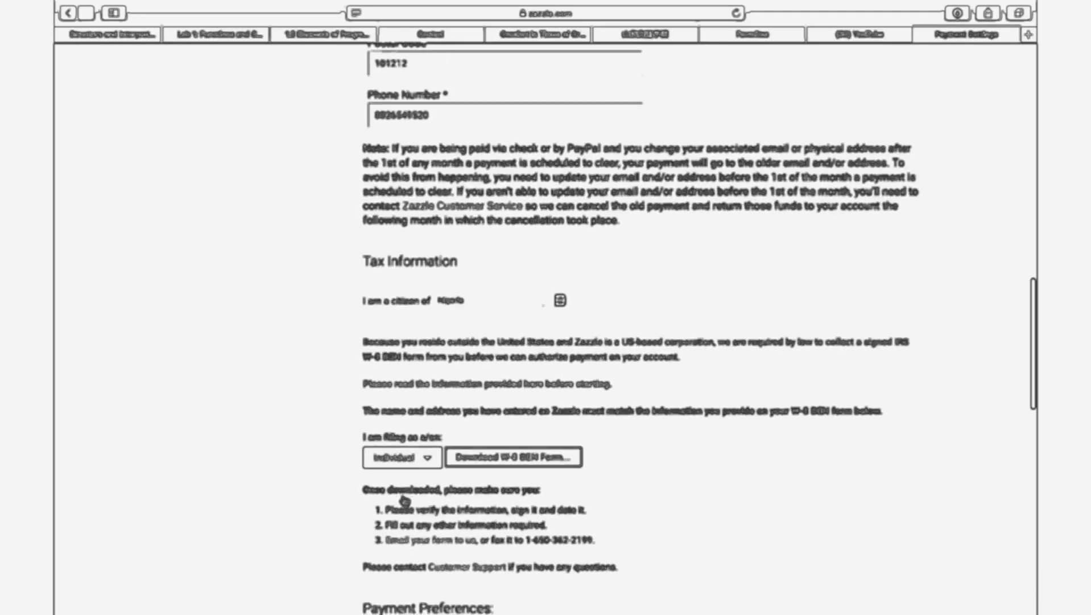
scroll(405, 500, "down", 9)
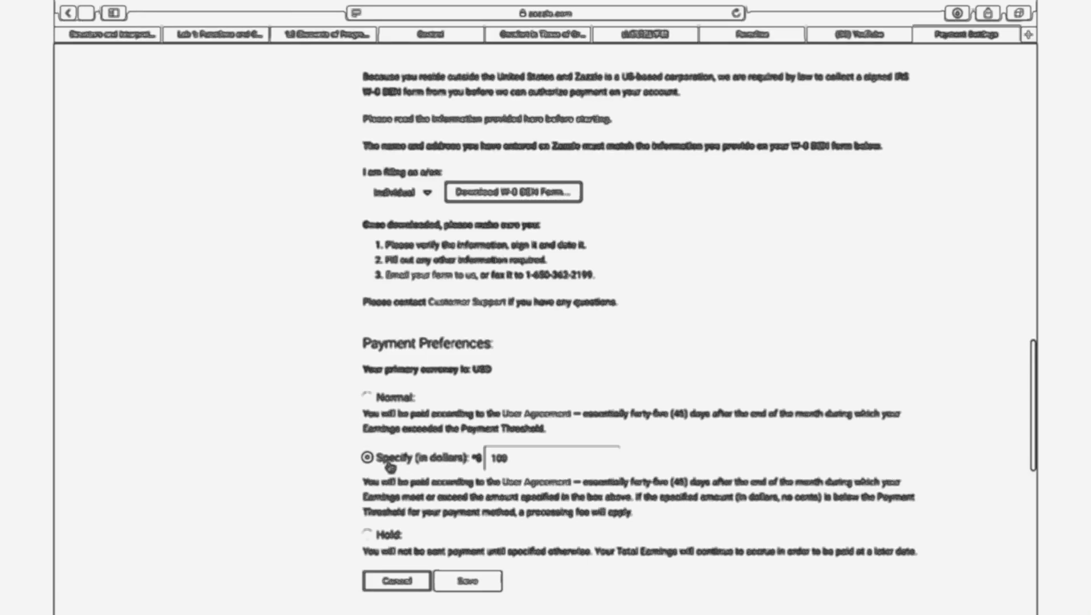
scroll(236, 312, "down", 4)
scroll(236, 312, "up", 13)
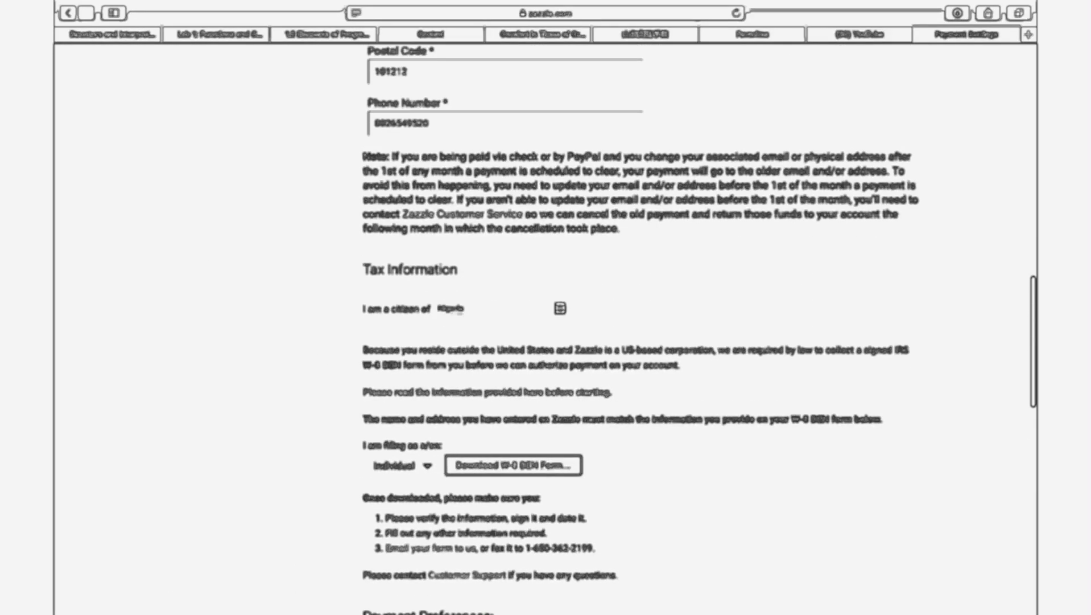
scroll(642, 327, "up", 18)
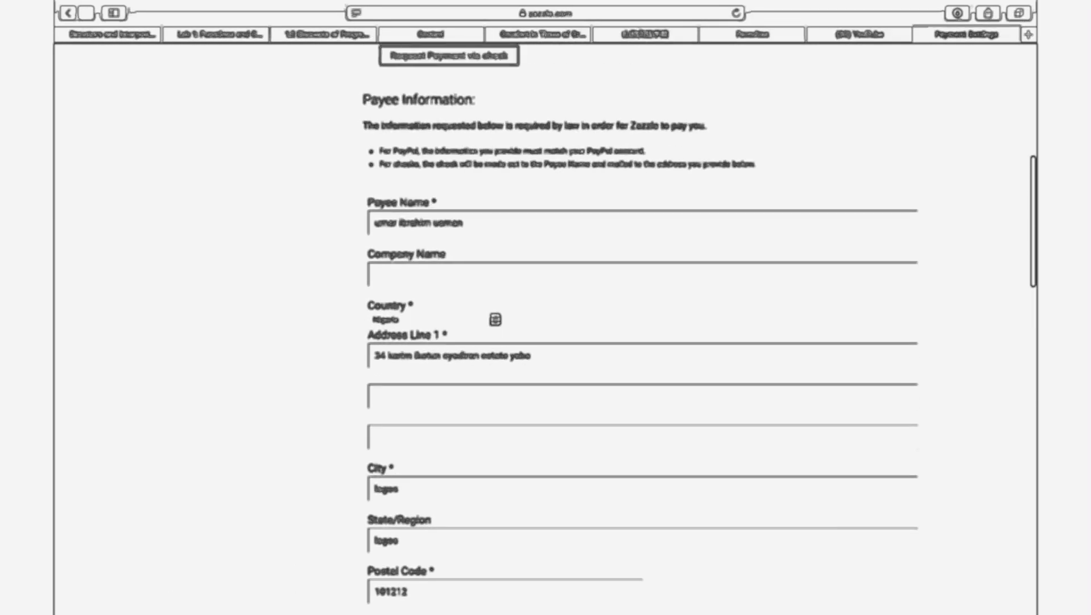
scroll(546, 328, "up", 15)
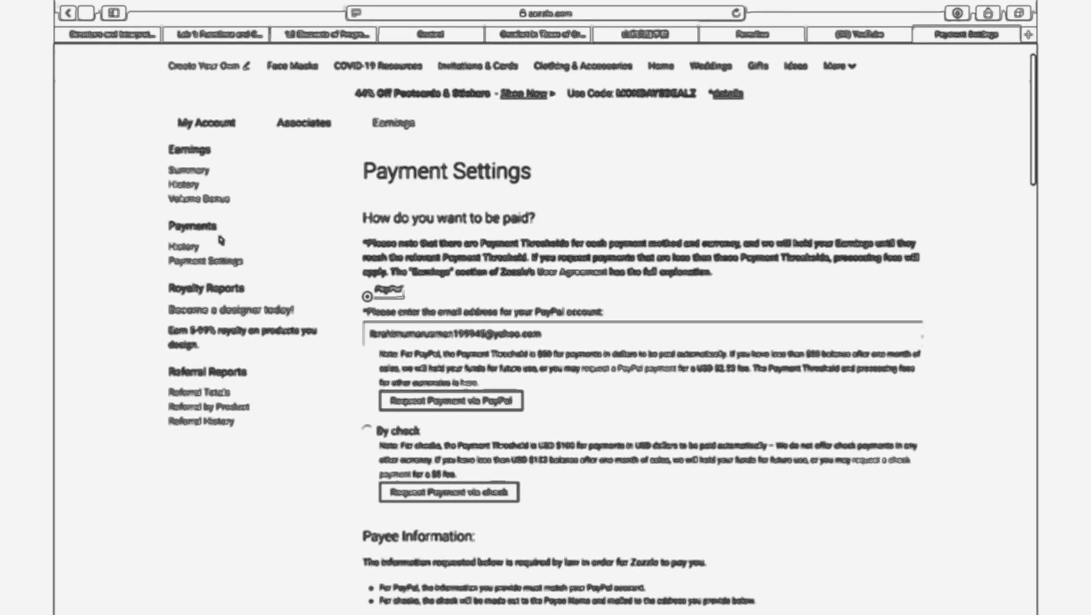
- Open the Associates section and review how the associate ID is used in the Associate Center
left_click(287, 124)
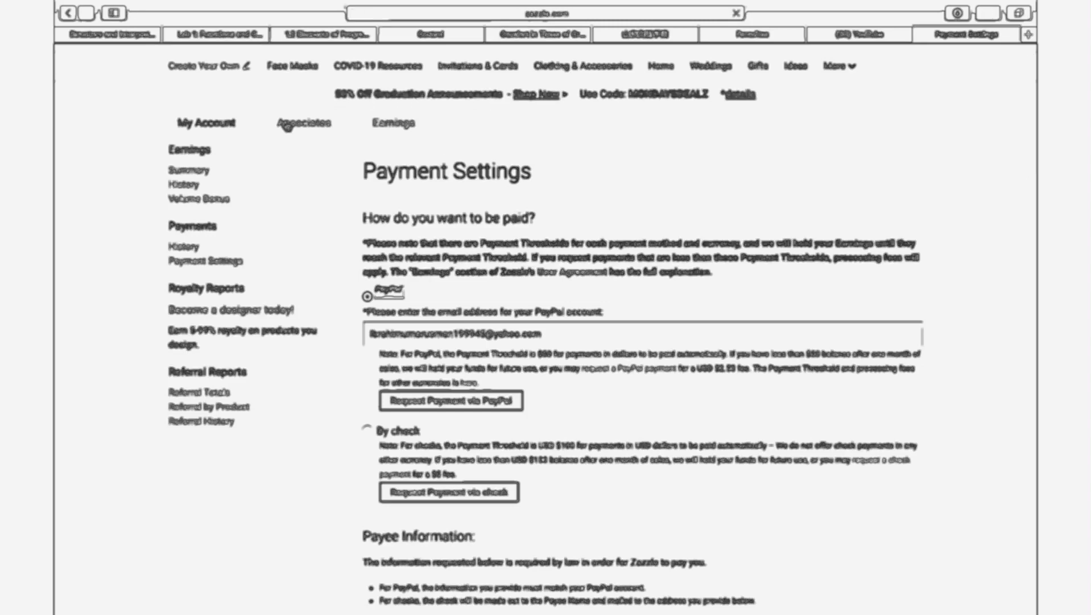
scroll(310, 468, "down", 3)
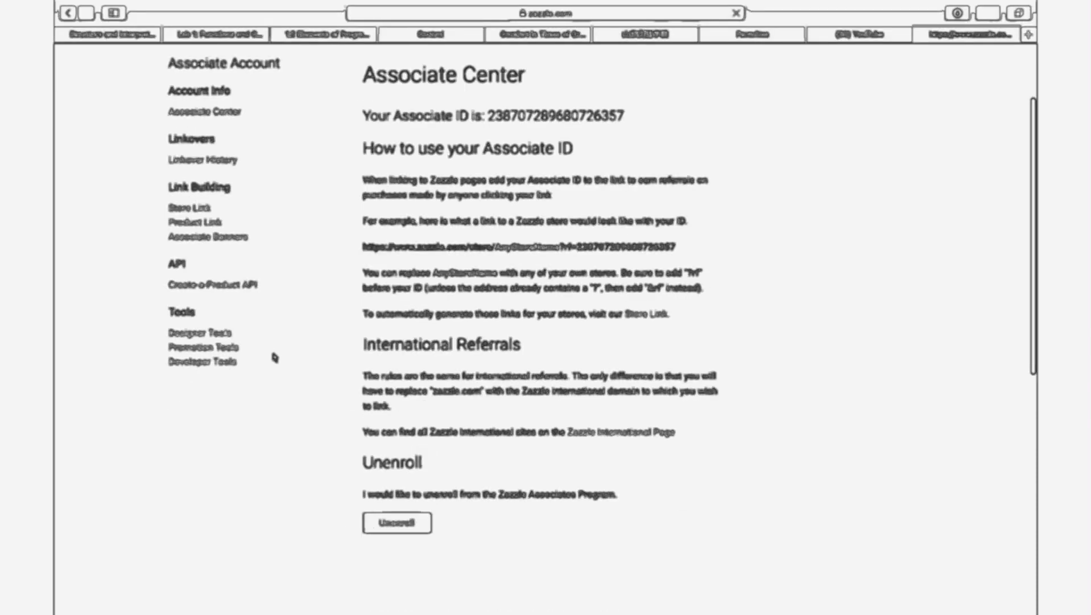
scroll(275, 357, "up", 3)
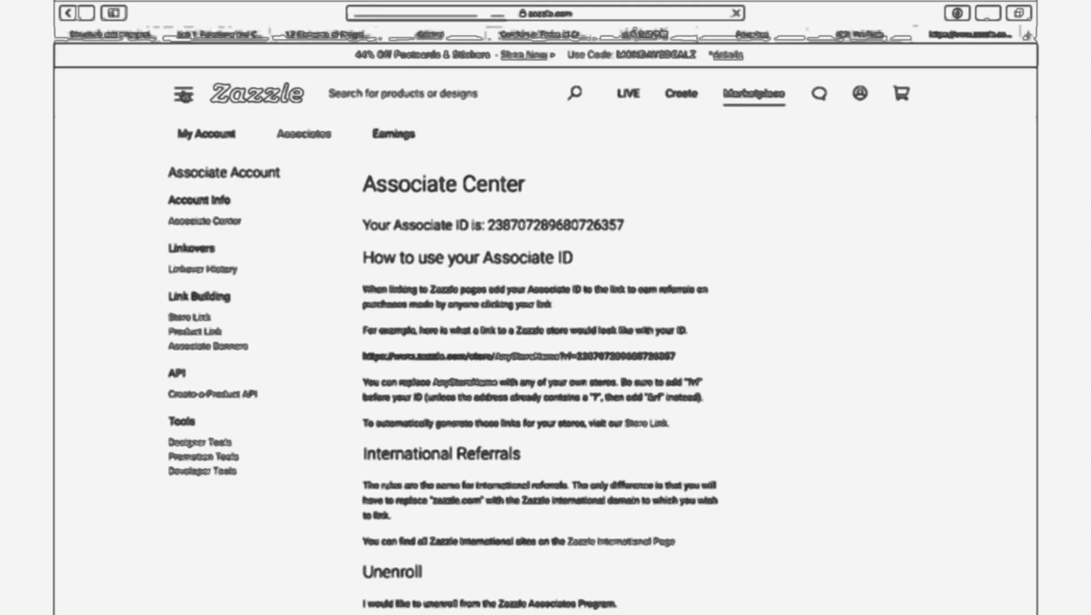
- Open the custom products page through the Create Your Own category's Create Now option
left_click(183, 94)
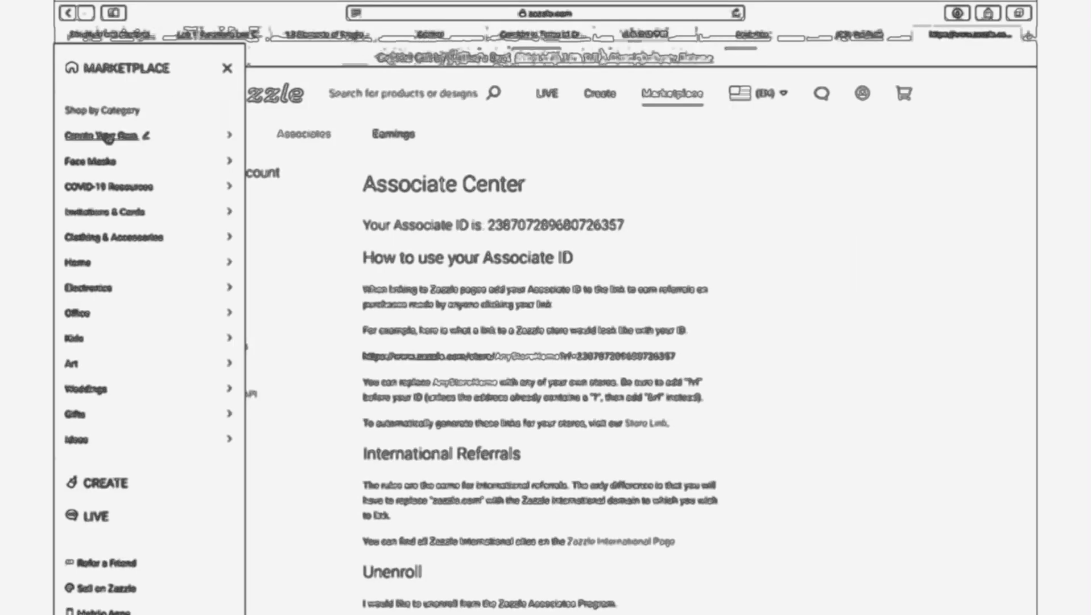
mouse_move(112, 141)
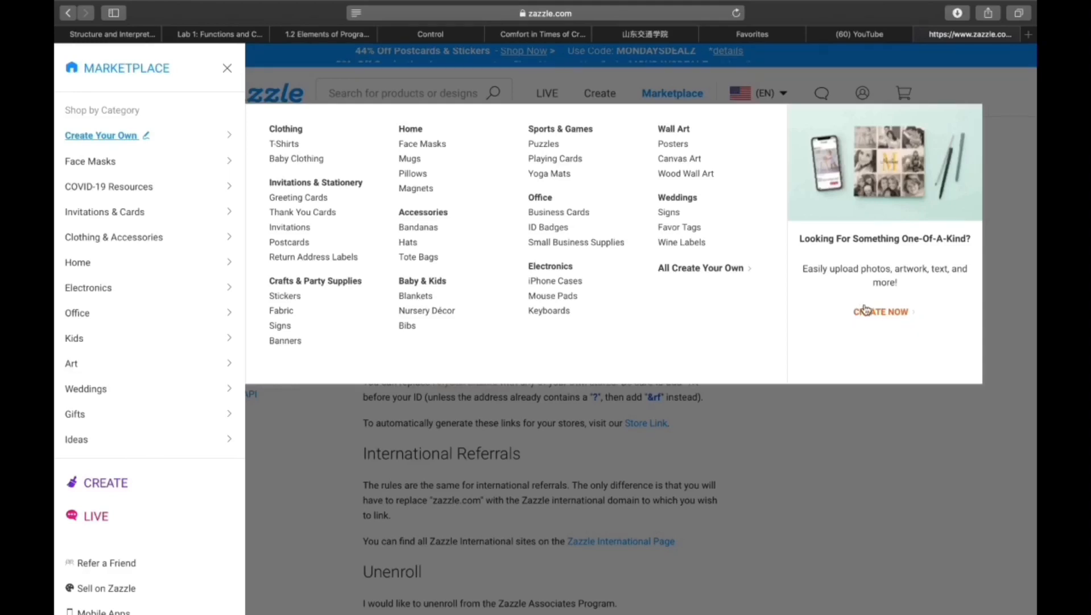
left_click(887, 314)
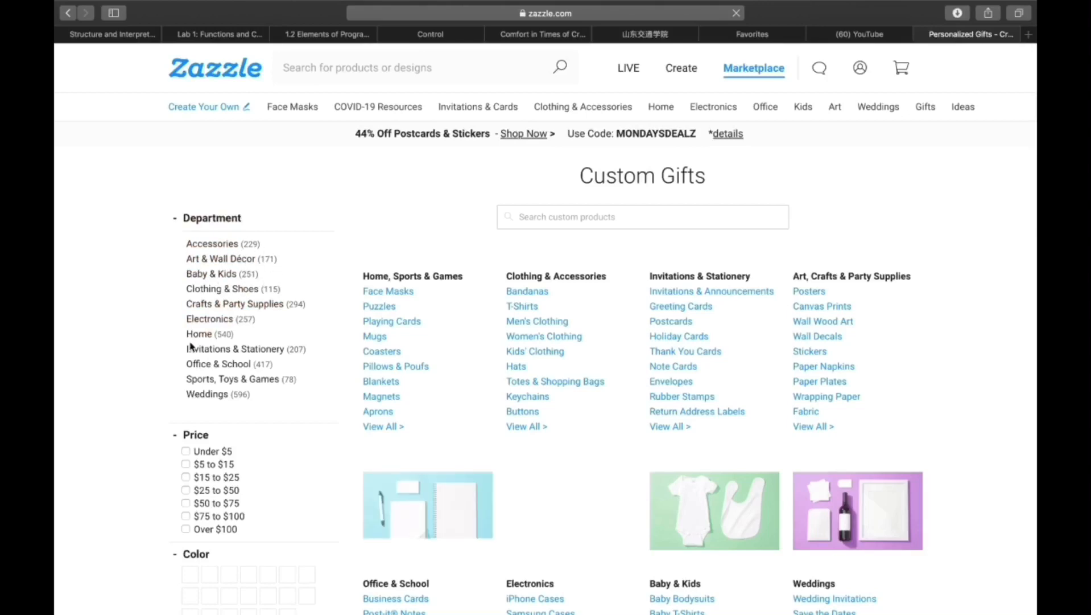
- Narrow the custom products to Electronics, Phone Cases & Accessories, and browse the blank products offered
left_click(230, 320)
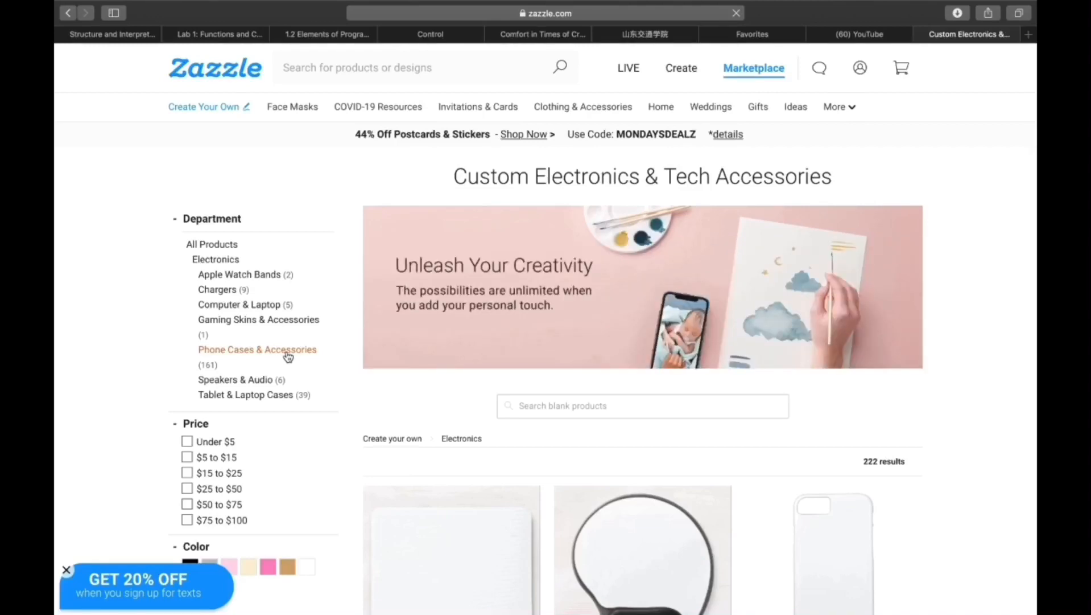
left_click(287, 351)
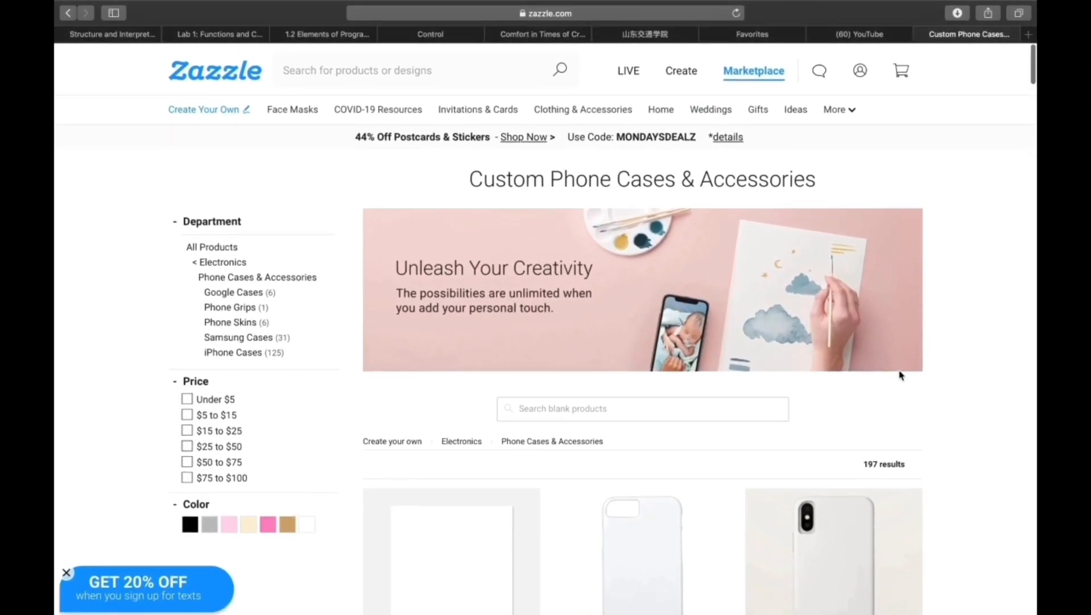
scroll(900, 375, "down", 3)
scroll(901, 375, "down", 8)
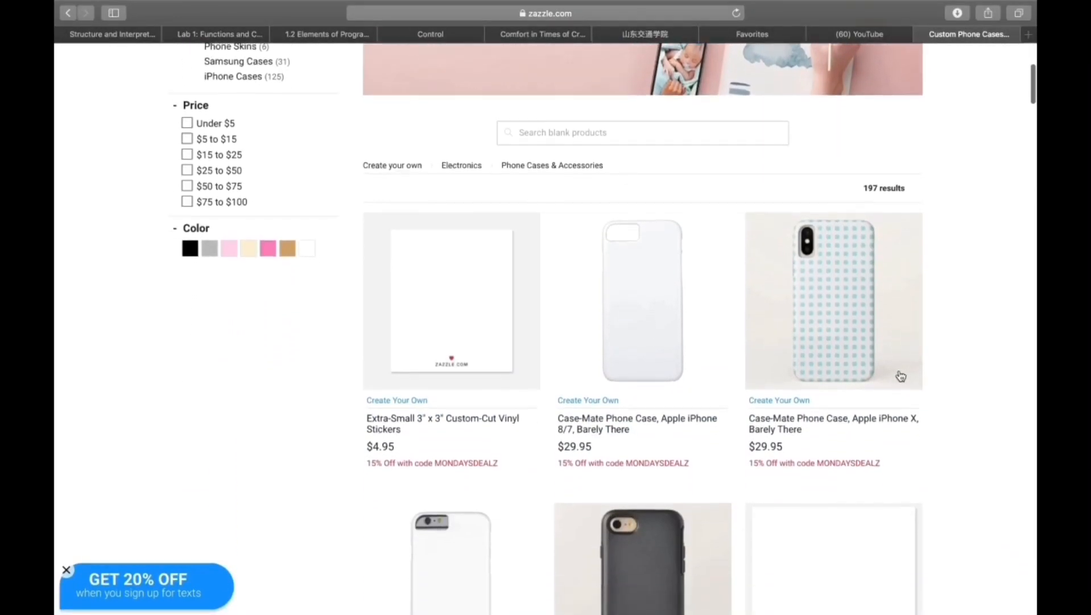
scroll(901, 375, "down", 5)
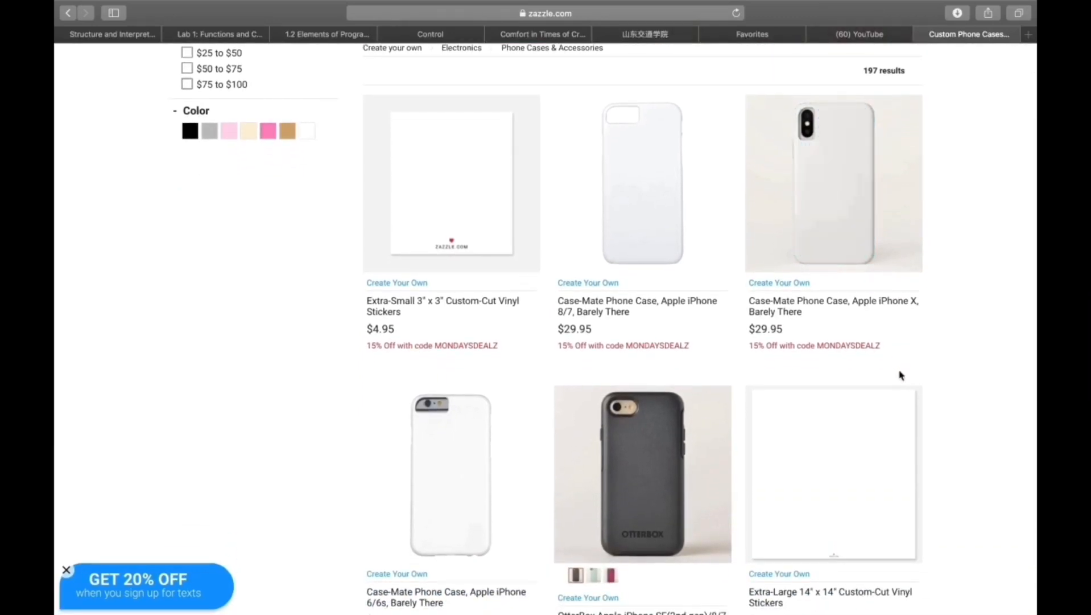
scroll(901, 375, "down", 8)
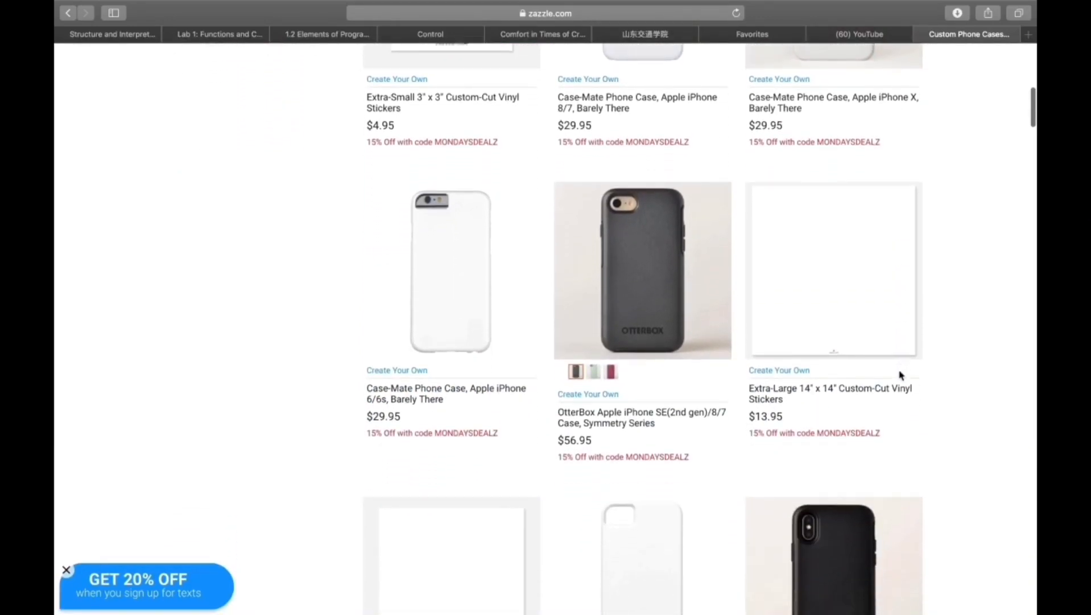
scroll(901, 376, "down", 4)
scroll(901, 375, "up", 20)
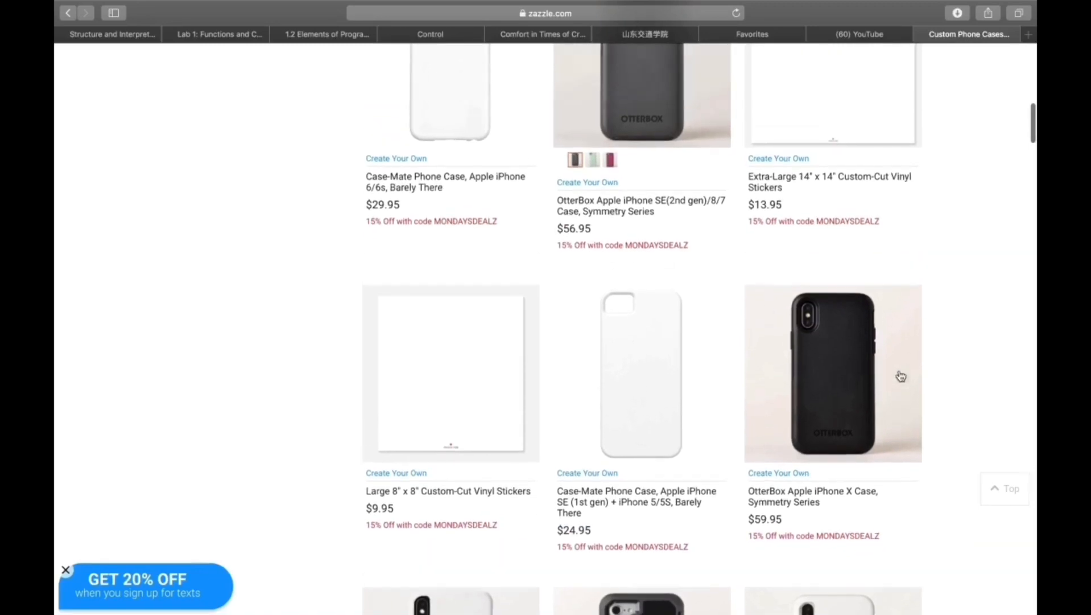
scroll(901, 375, "down", 6)
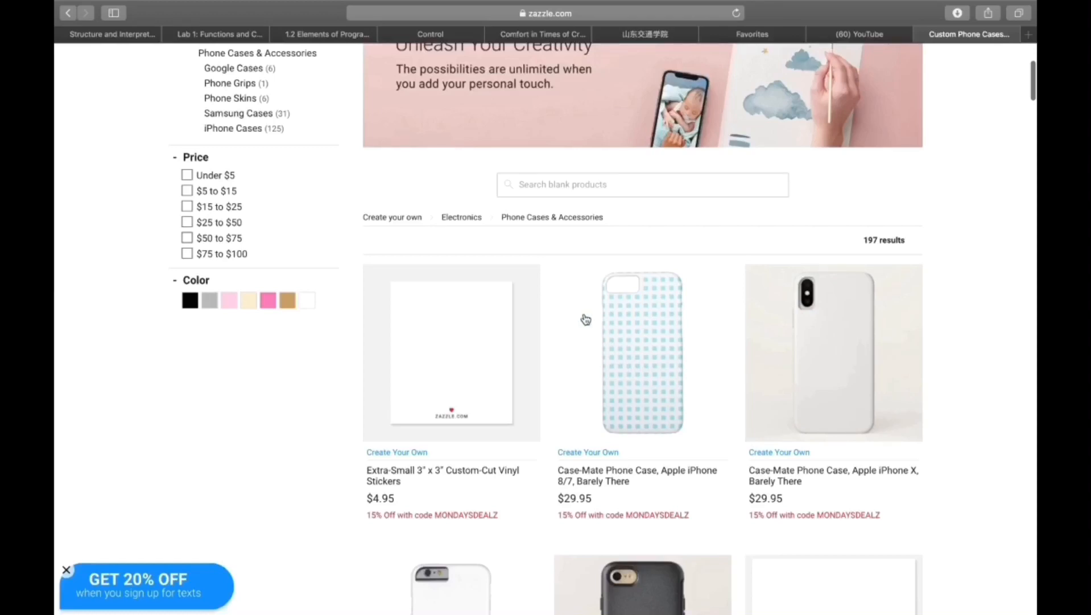
- Search the blank products for "iphone11pro"
left_click(569, 182)
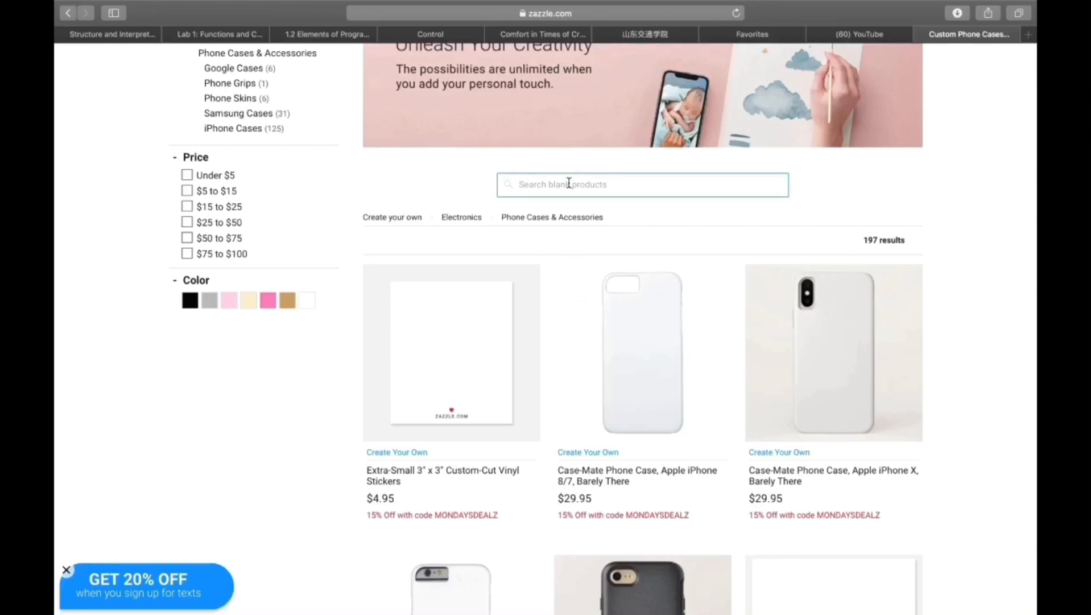
type("iphone11pro")
key("Return")
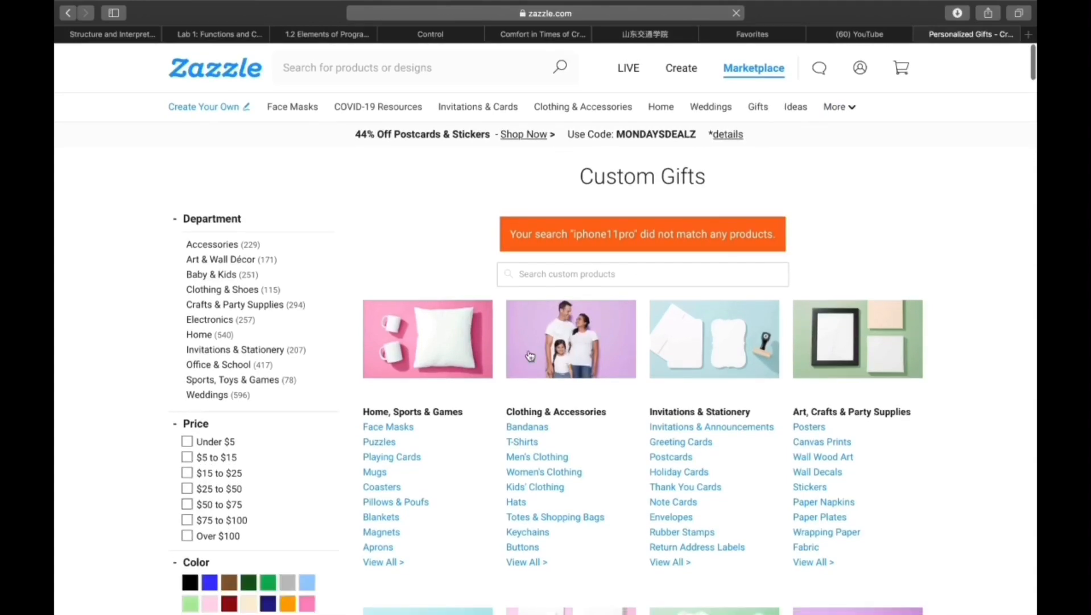
- Open the iPhone Cases category listed under Electronics on the Custom Gifts page
scroll(530, 353, "down", 1)
scroll(529, 356, "down", 5)
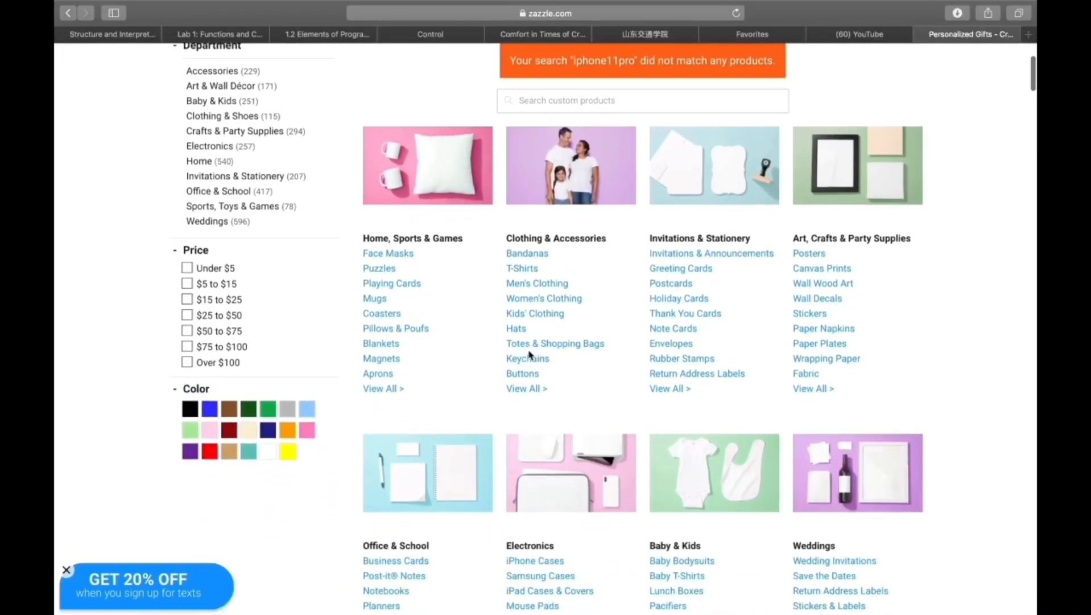
scroll(530, 356, "down", 1)
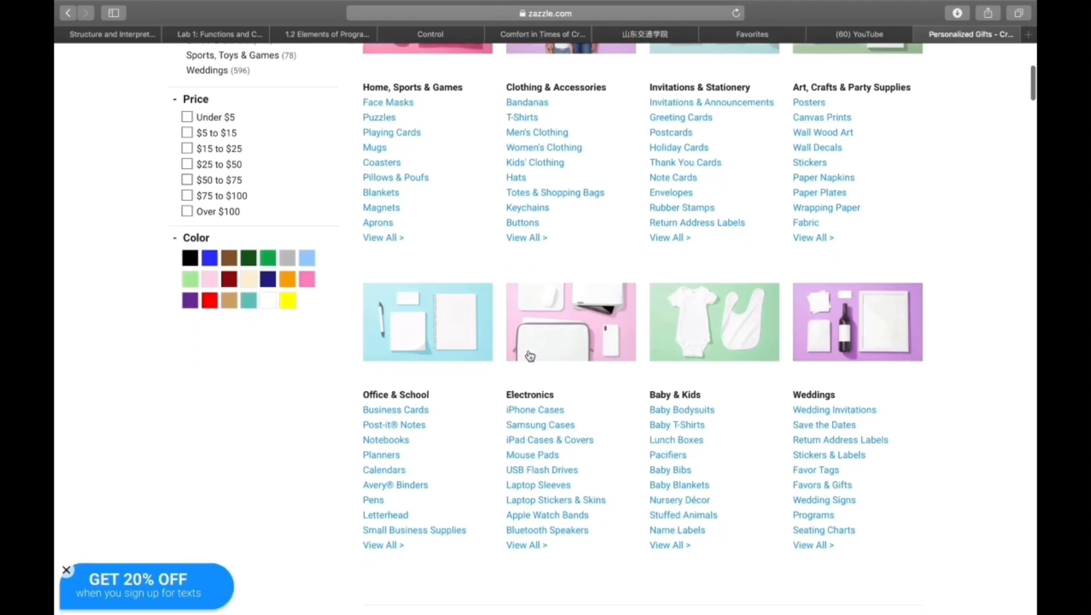
left_click(534, 410)
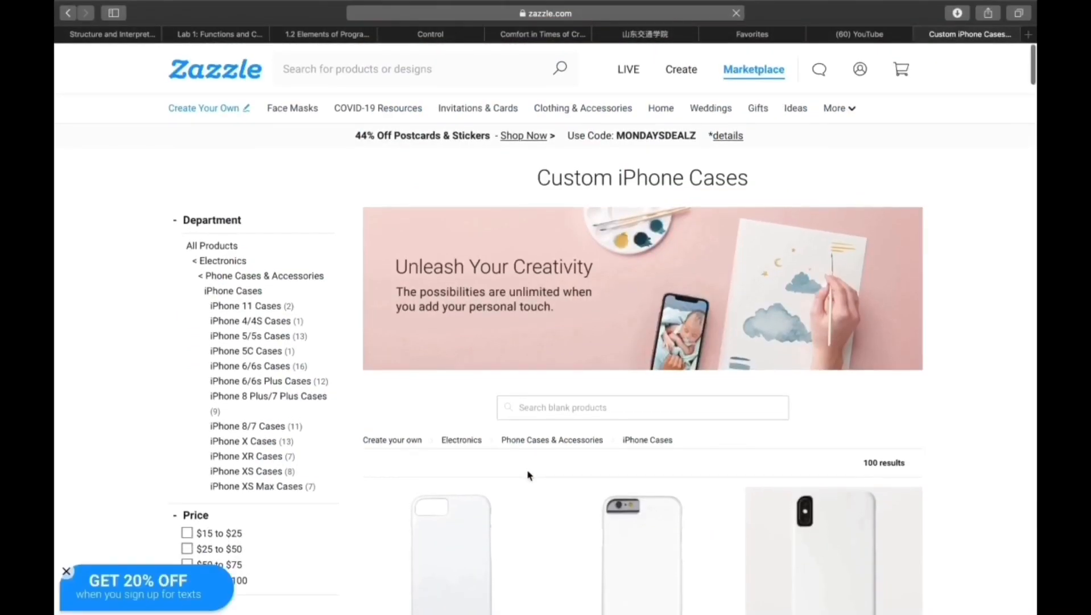
- Find the Case-Mate Apple iPhone 11, Barely There case among the blank cases and open its create-your-own page
scroll(530, 475, "down", 3)
scroll(529, 476, "down", 4)
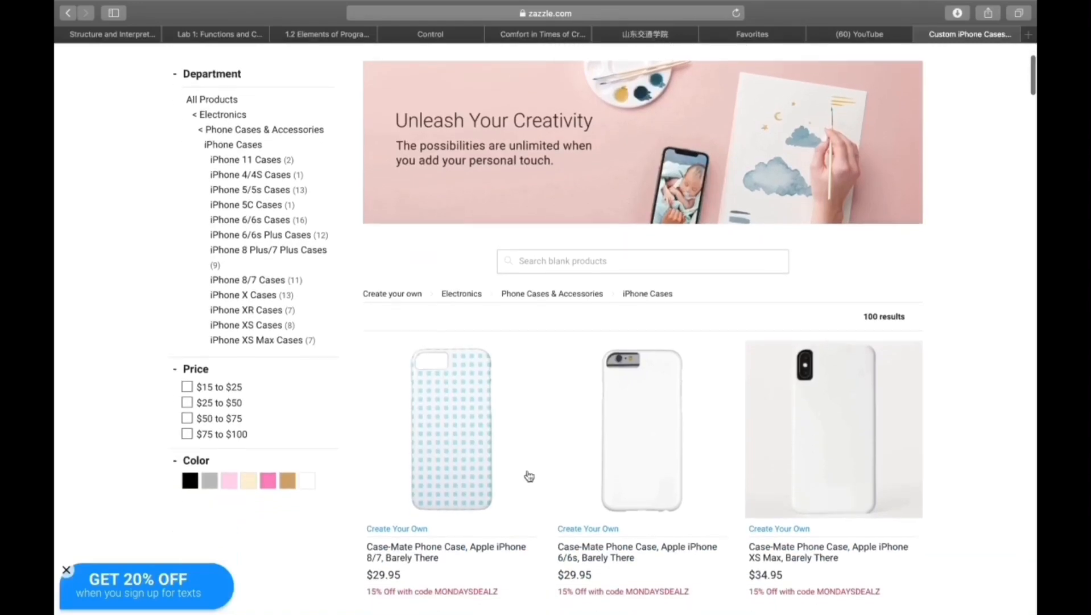
scroll(529, 476, "down", 6)
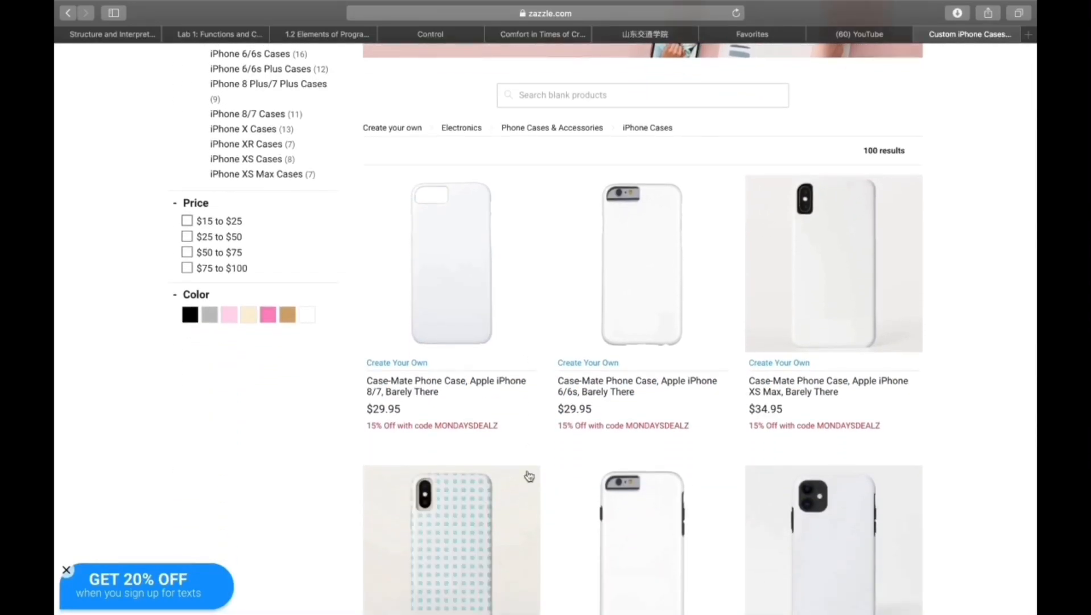
scroll(529, 476, "down", 8)
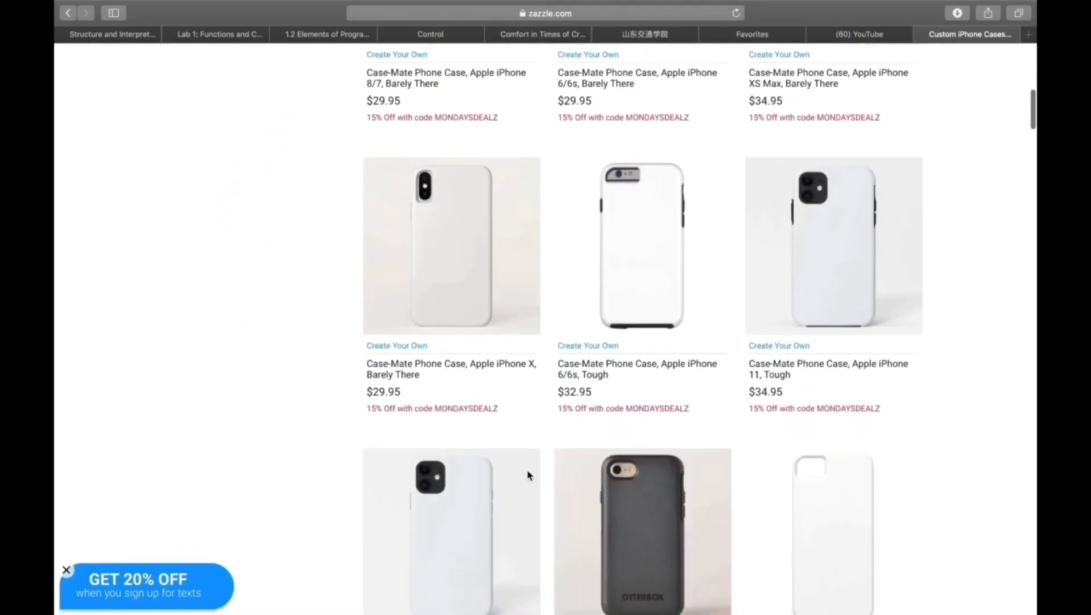
scroll(529, 475, "down", 1)
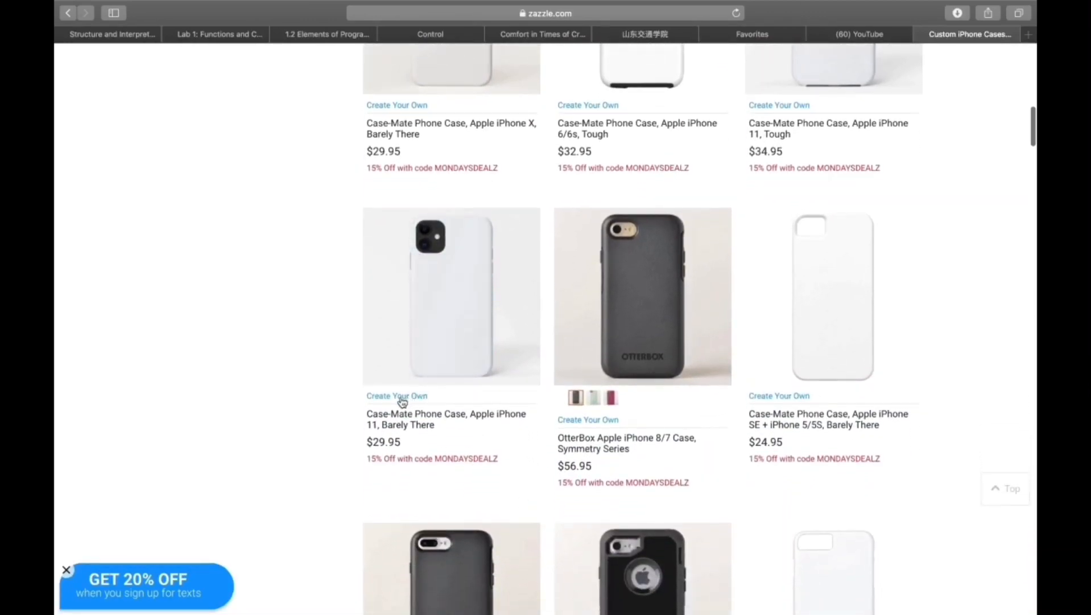
left_click(394, 401)
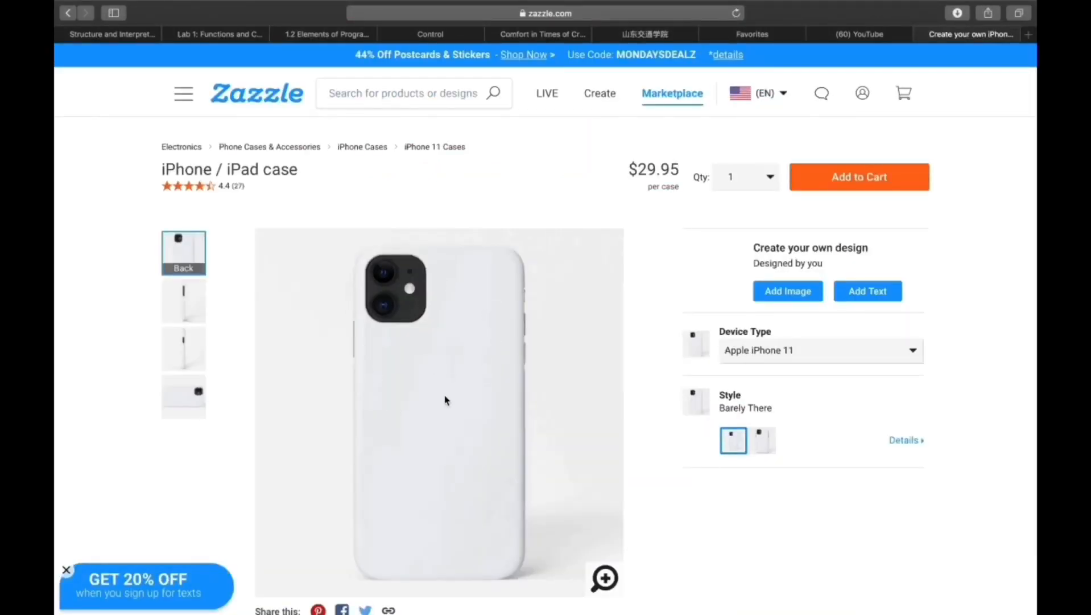
- Add the word "hello" followed by the account's profile name as text on the case, and move it slightly higher
scroll(446, 400, "down", 5)
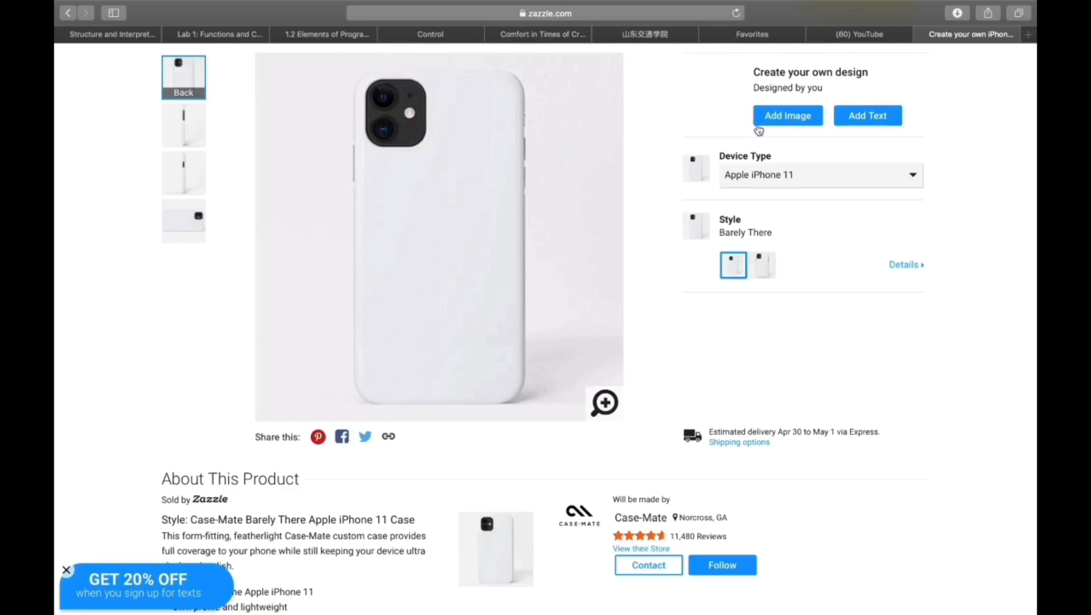
left_click(865, 118)
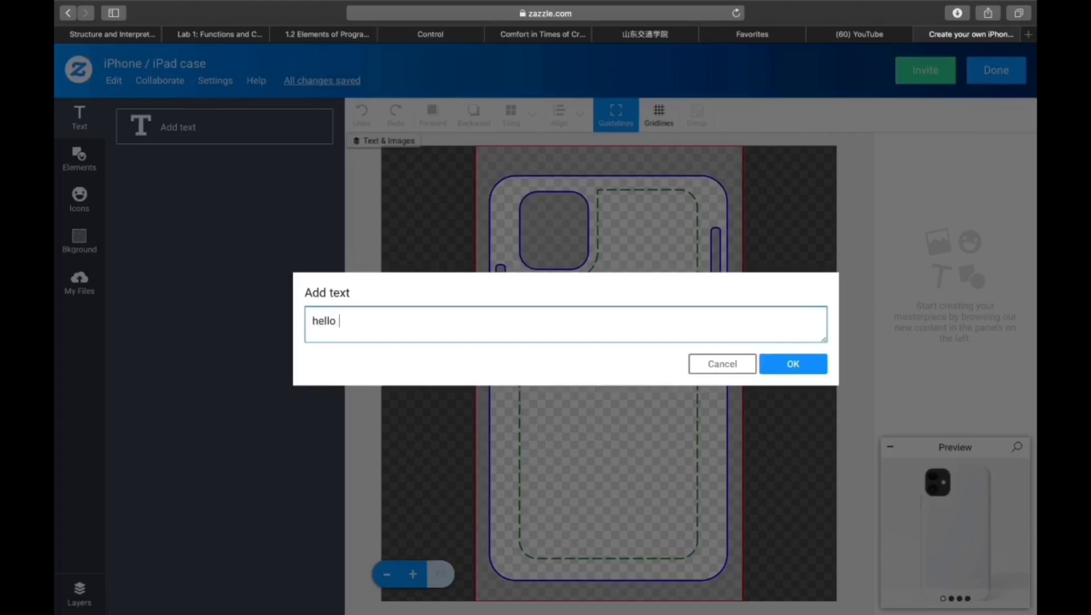
type("o")
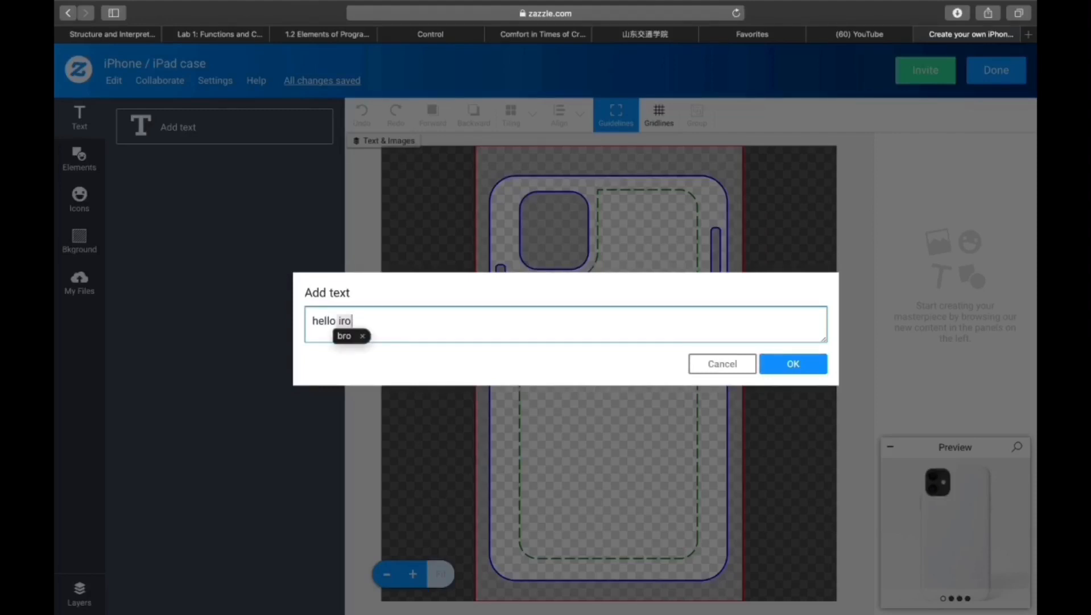
type("dhabi")
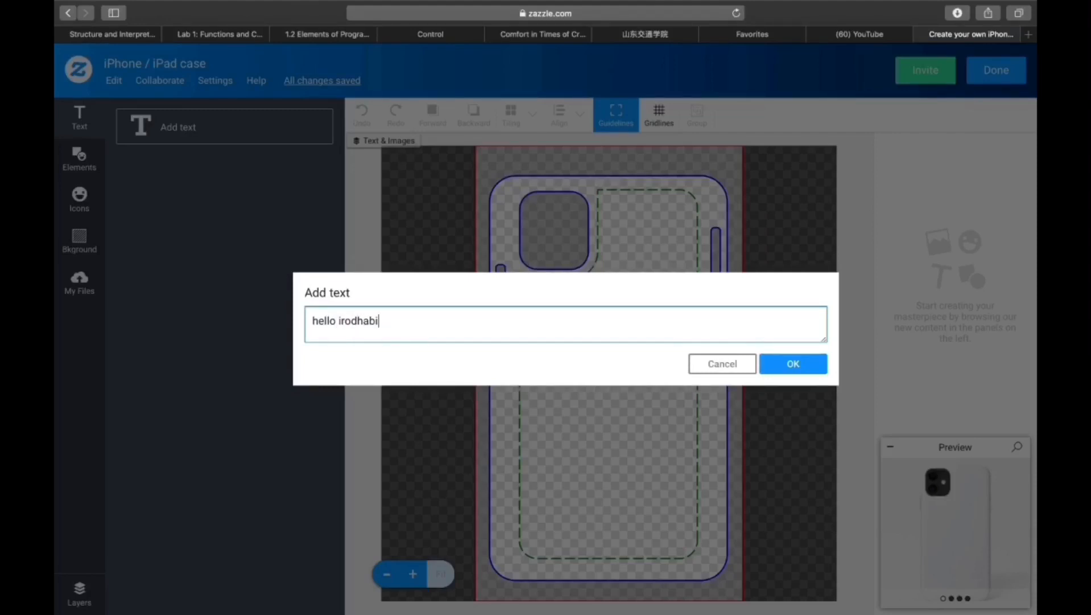
left_click(792, 363)
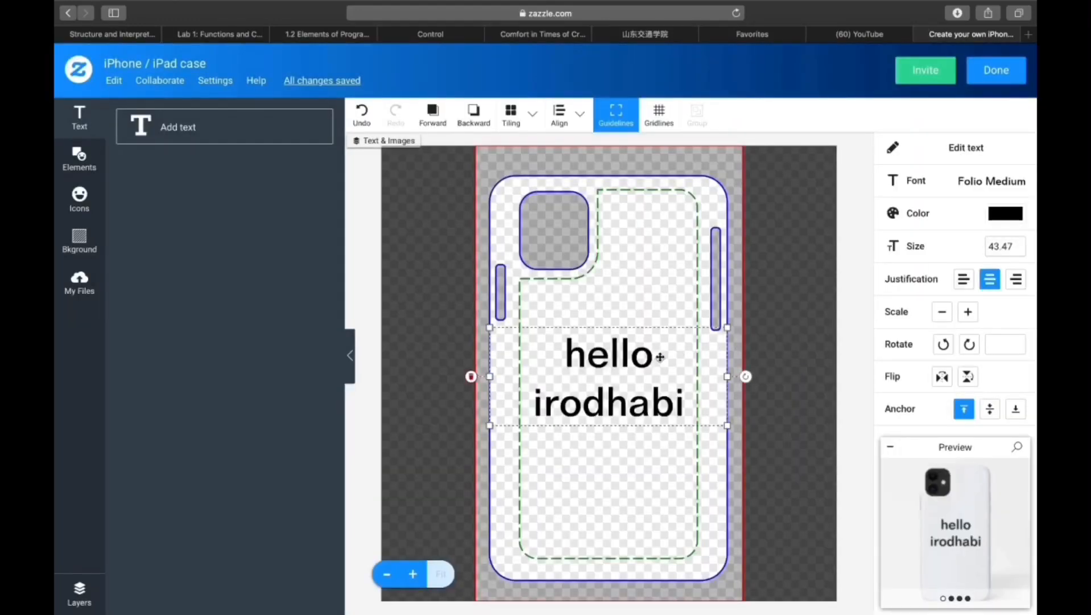
mouse_move(613, 380)
left_mouse_down()
mouse_move(643, 376)
mouse_move(635, 360)
mouse_move(609, 358)
mouse_move(608, 340)
mouse_move(632, 371)
mouse_move(708, 372)
mouse_move(625, 370)
mouse_move(626, 312)
mouse_move(609, 368)
left_mouse_up()
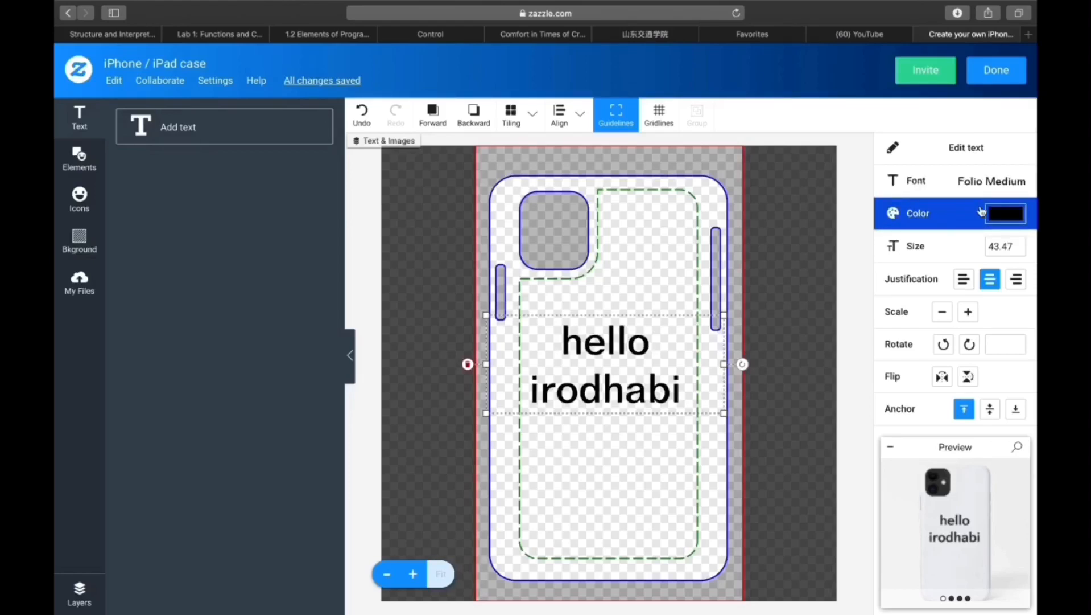
- Try sage as the text color, and set it back to black
left_click(1007, 214)
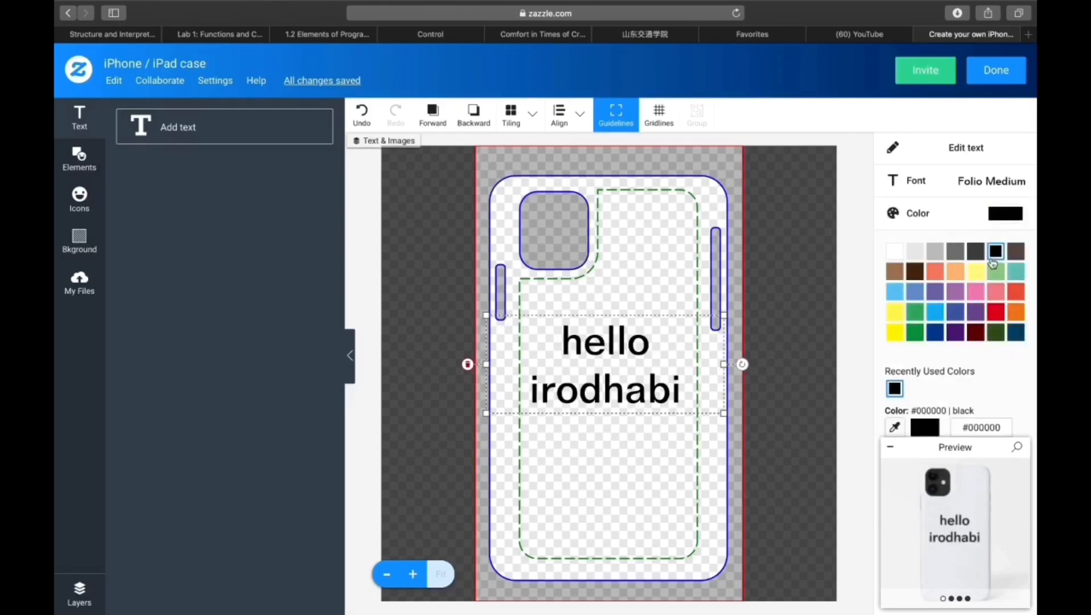
left_click(996, 272)
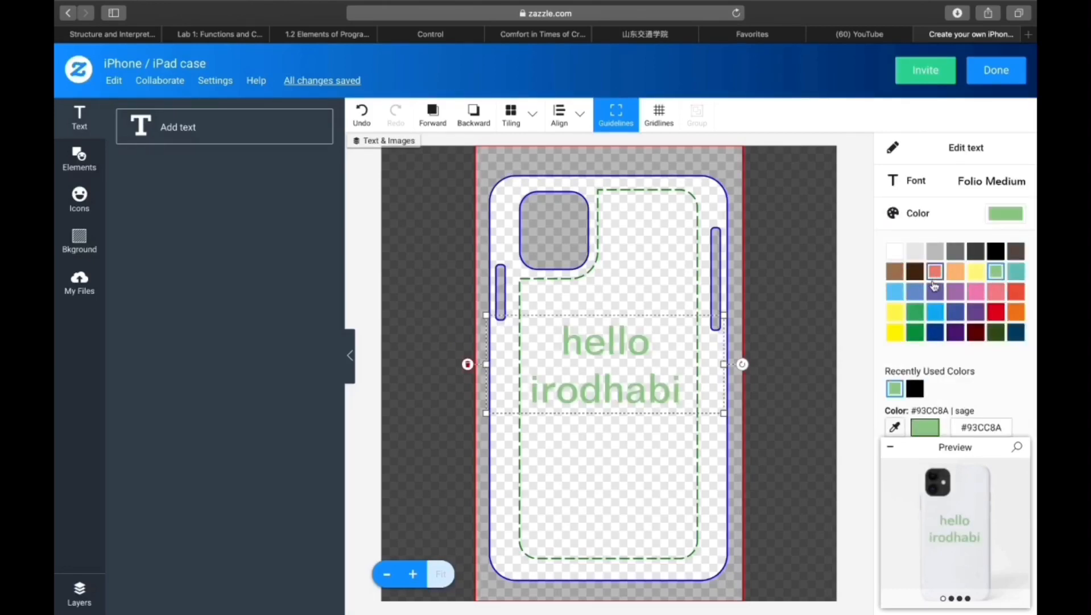
left_click(996, 252)
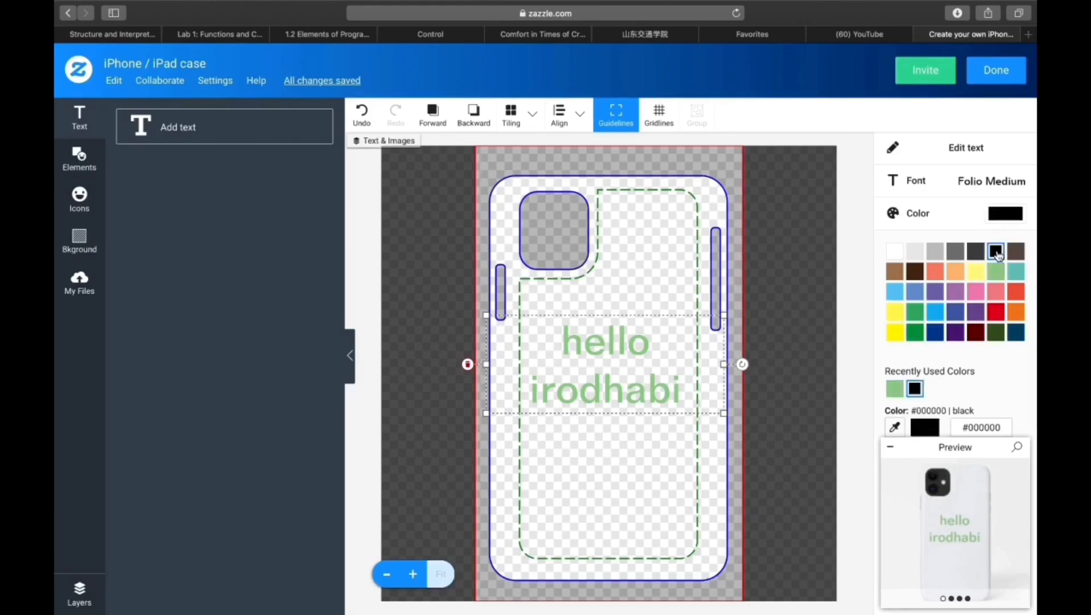
- Set the text's font to Hank and scale the text to size 27.99
left_click(902, 186)
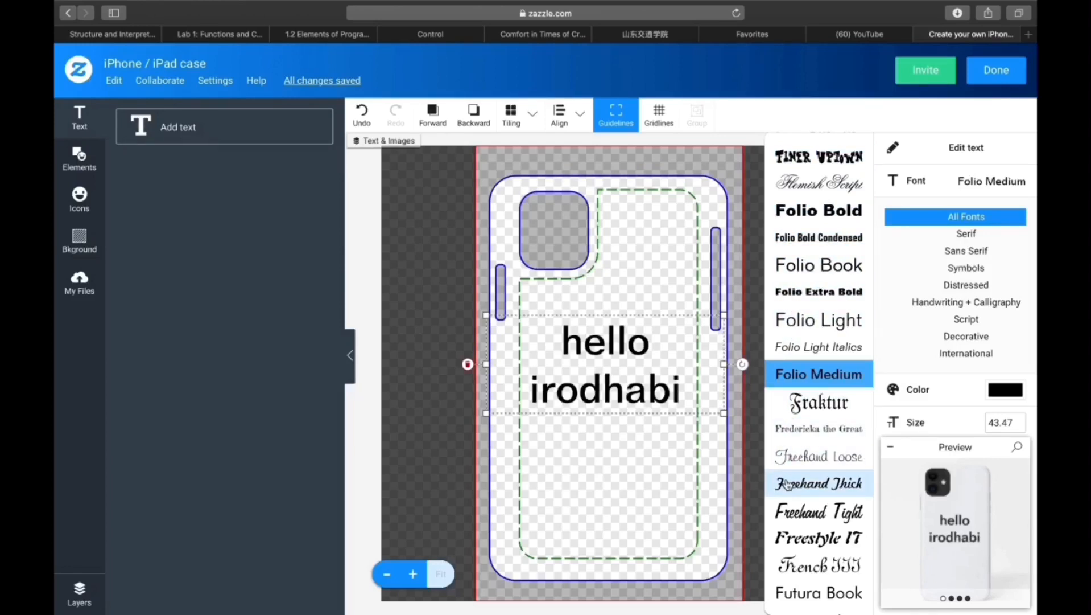
left_click(810, 539)
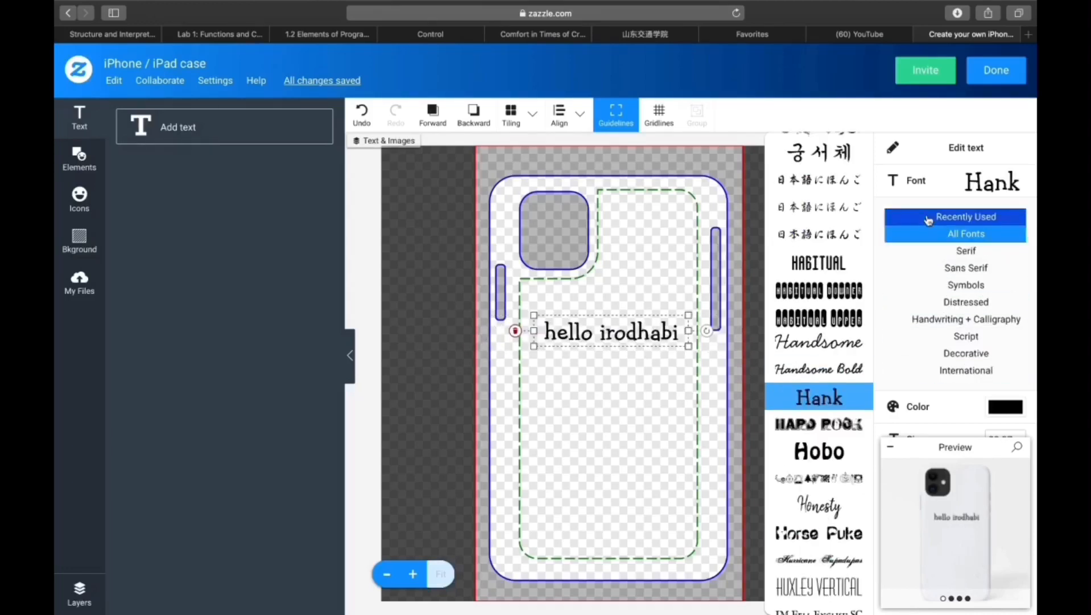
left_click(907, 186)
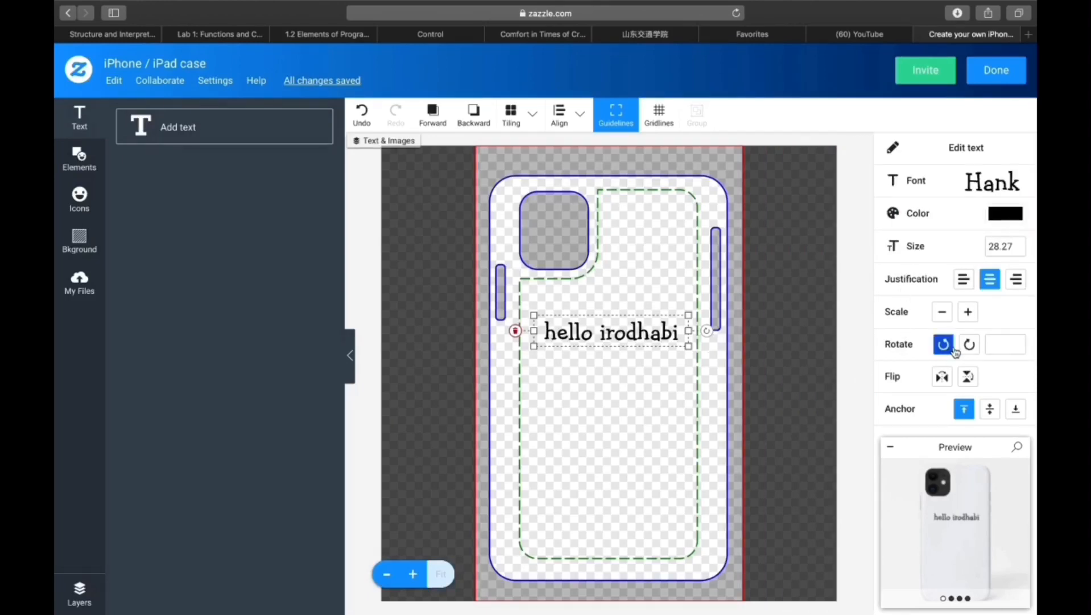
left_click(965, 317)
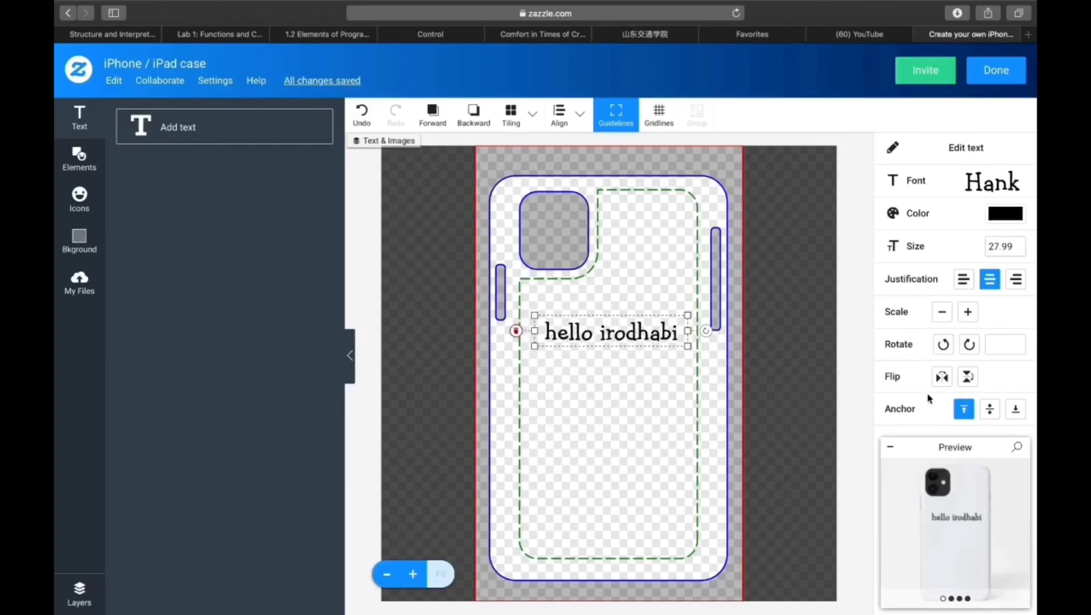
- Collapse the case preview and examine the text's spacing, orientation and curvature options
left_click(890, 447)
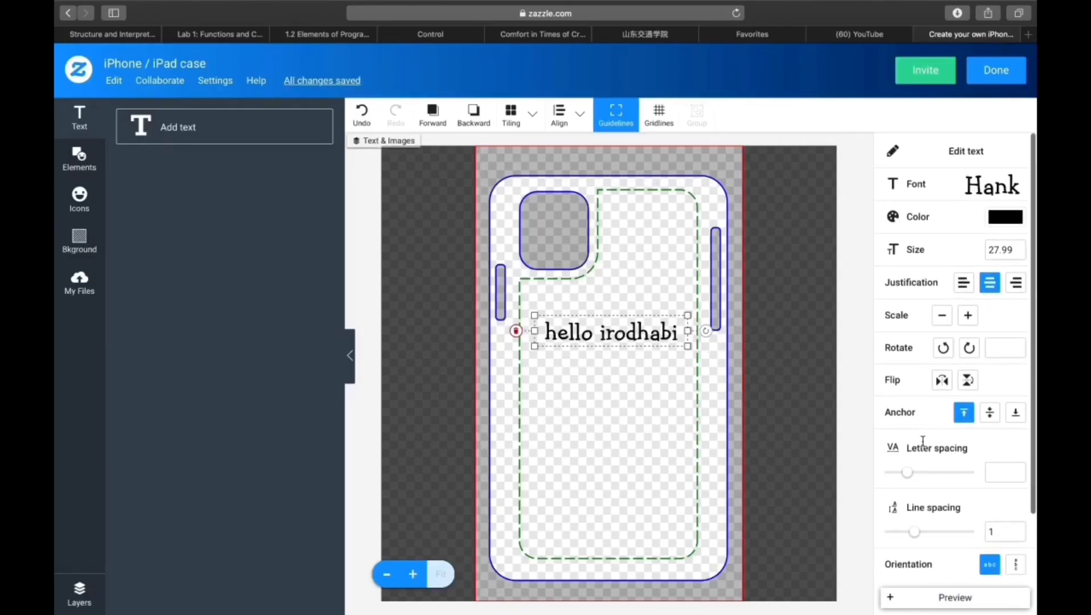
scroll(924, 444, "down", 3)
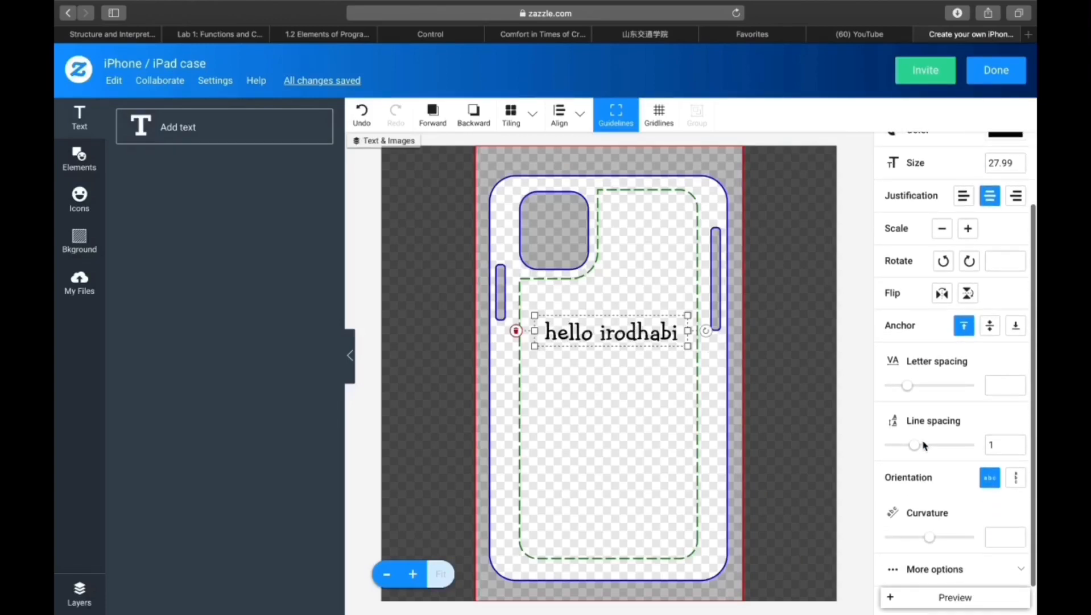
scroll(924, 444, "down", 1)
scroll(928, 372, "up", 3)
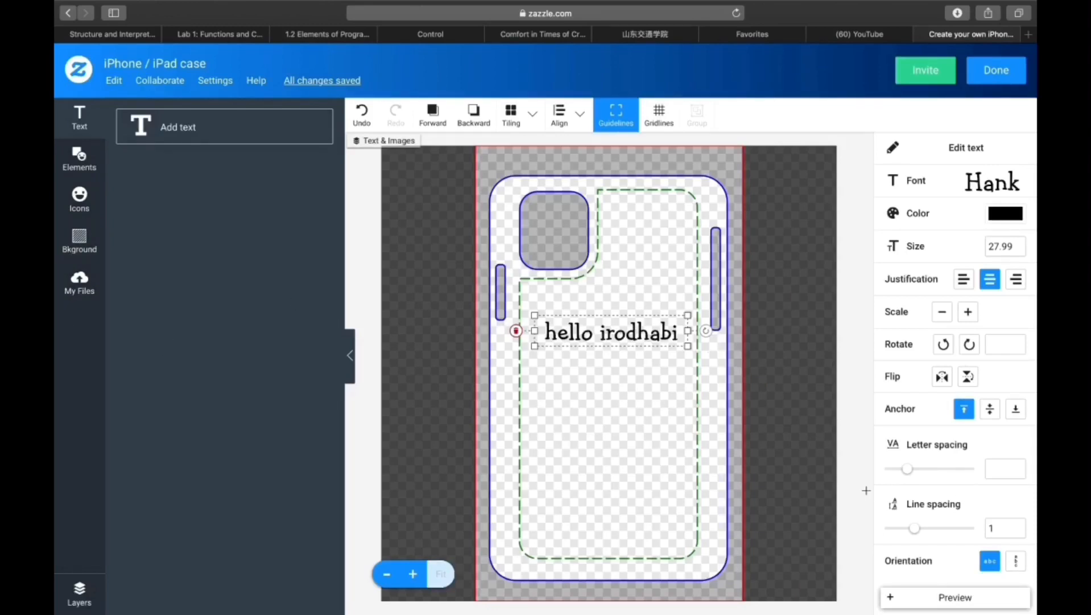
scroll(982, 504, "down", 3)
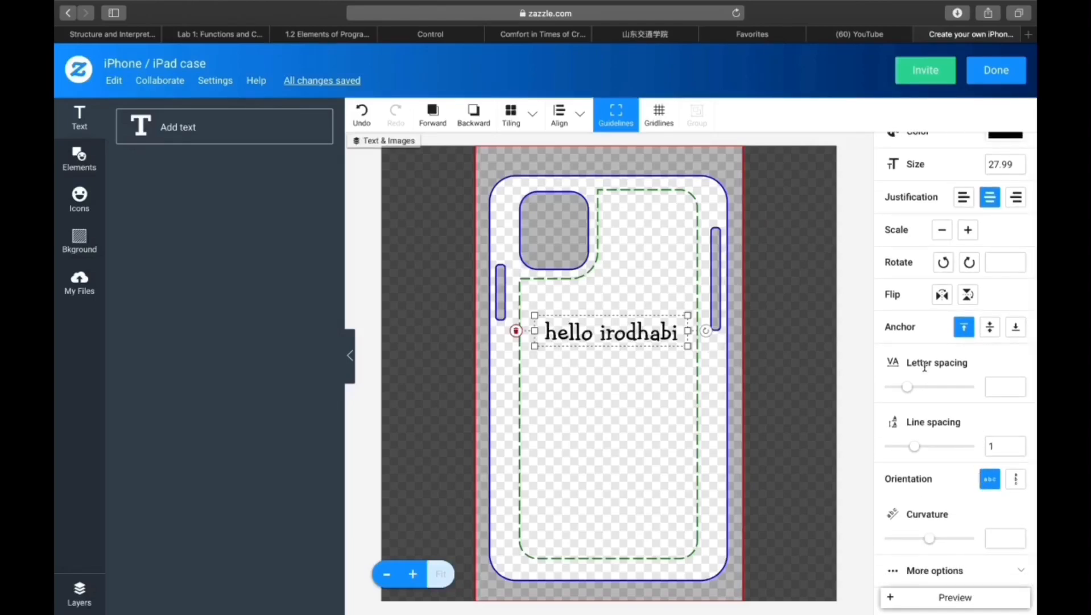
scroll(924, 367, "up", 3)
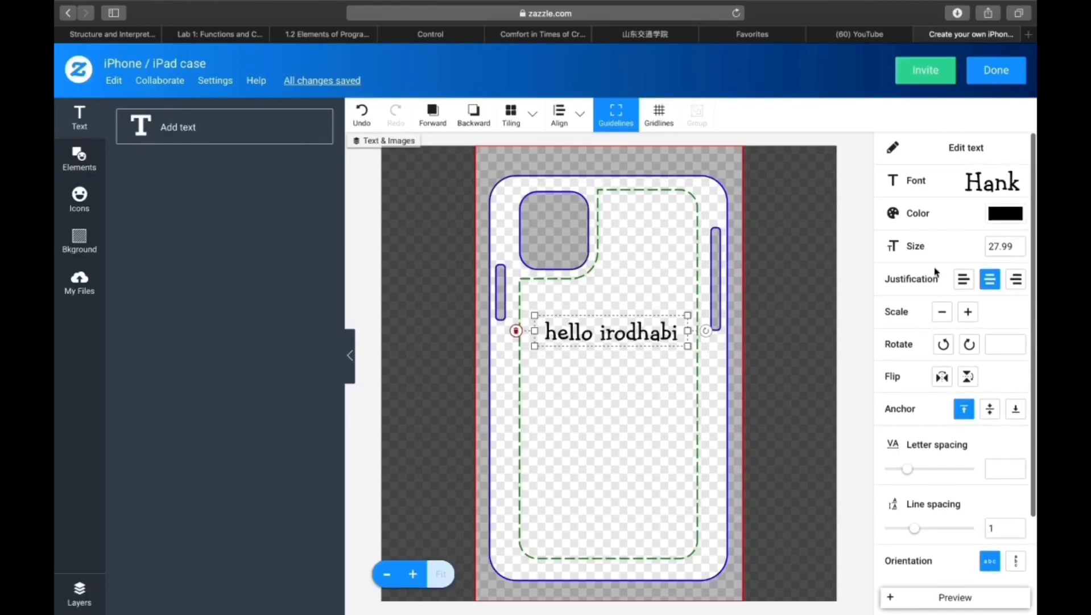
- Finish the case design, and review its Back / Left view and the product description
left_click(990, 80)
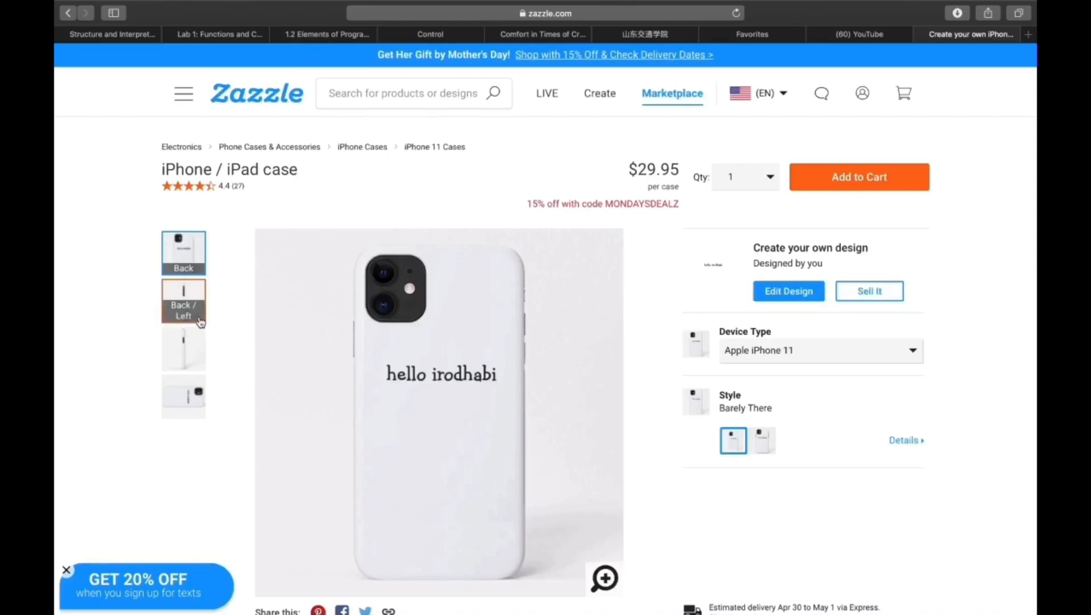
left_click(183, 300)
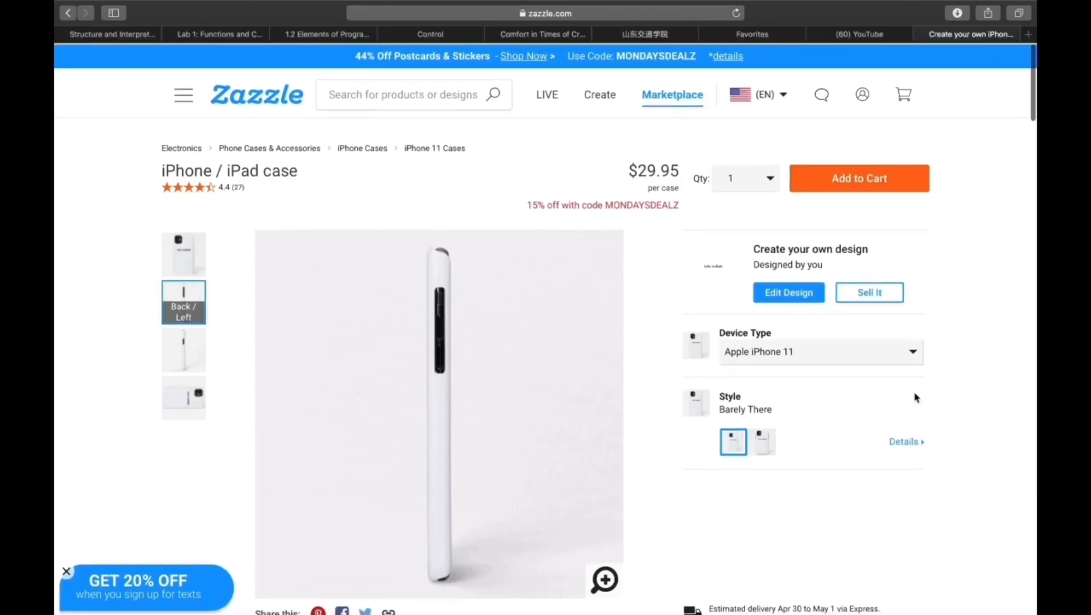
scroll(916, 394, "down", 3)
scroll(917, 396, "down", 5)
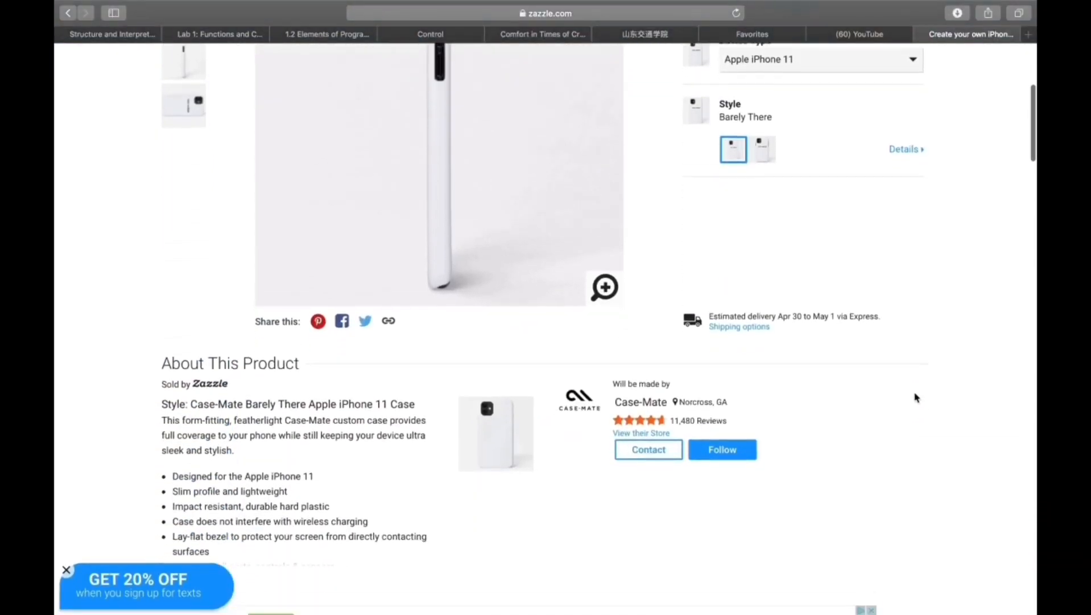
scroll(916, 396, "up", 8)
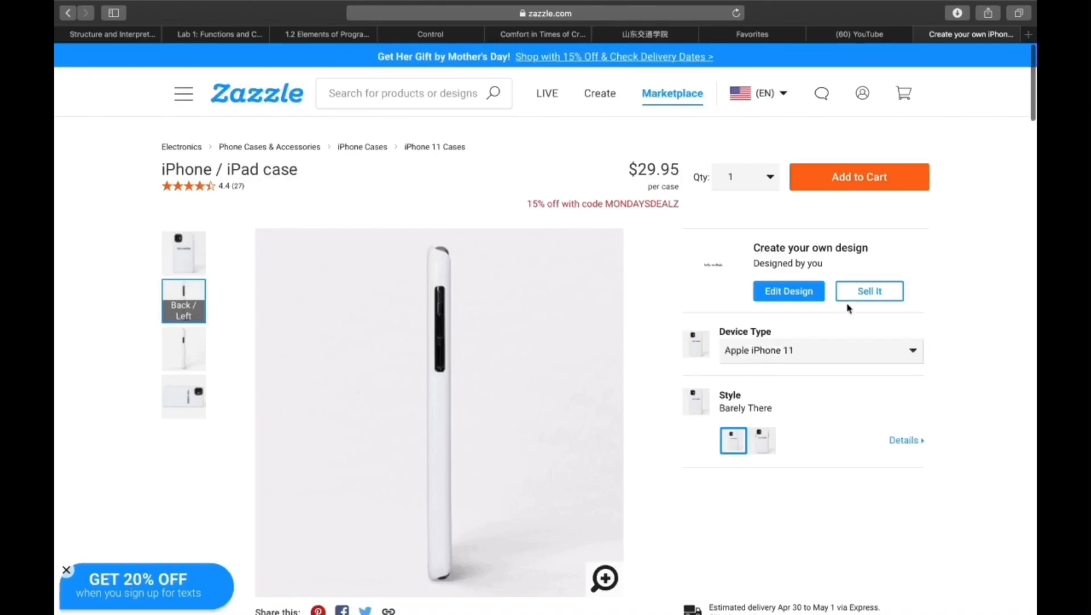
- Reopen the case design in the editor and finish it, and choose Apple iPhone 11 as the device type
left_click(769, 292)
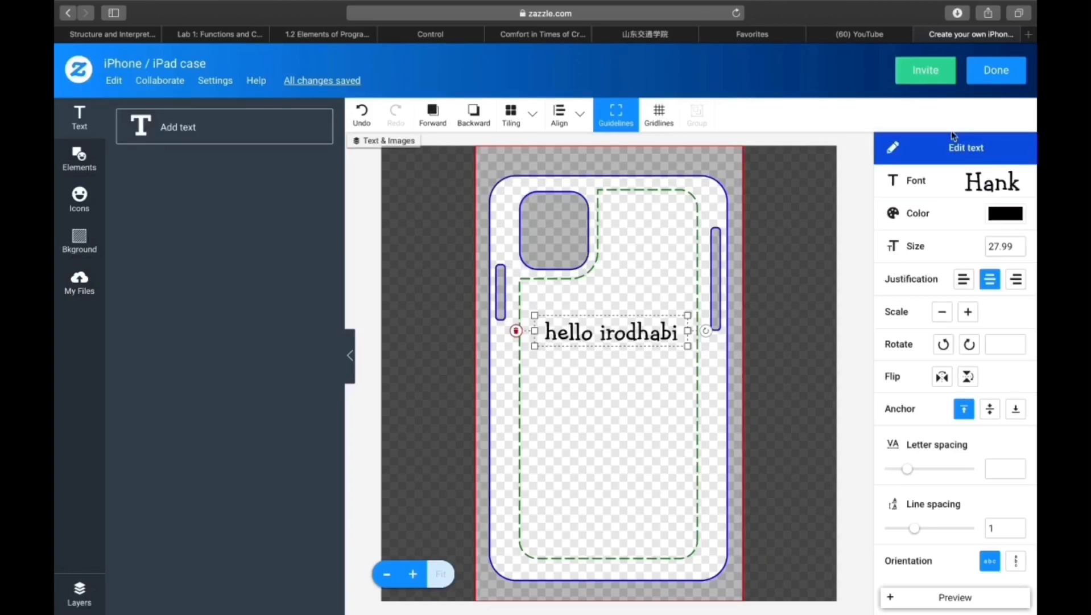
left_click(1004, 78)
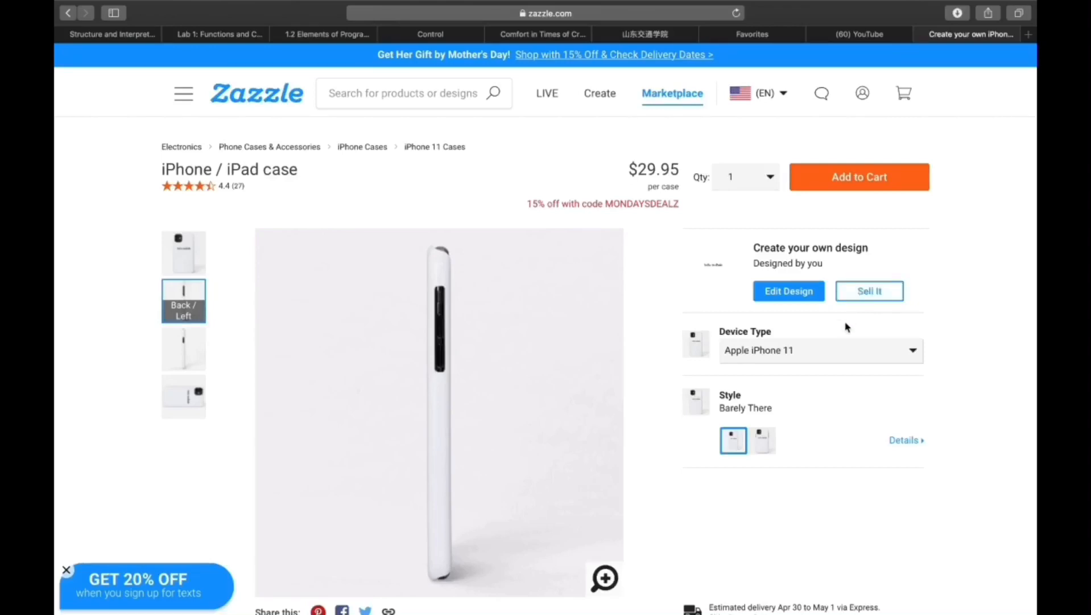
left_click(914, 354)
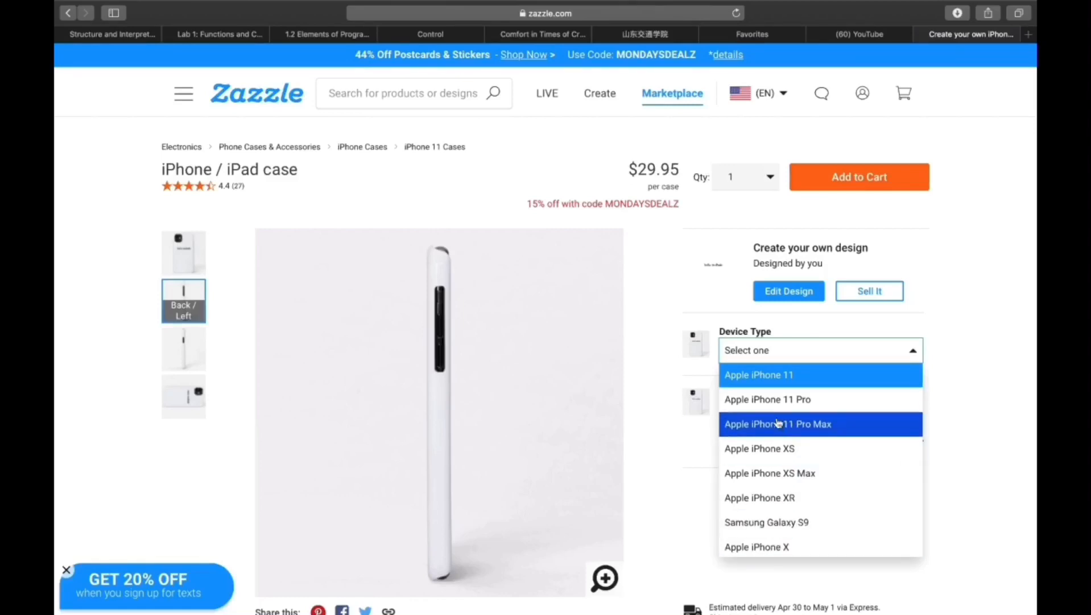
left_click(783, 375)
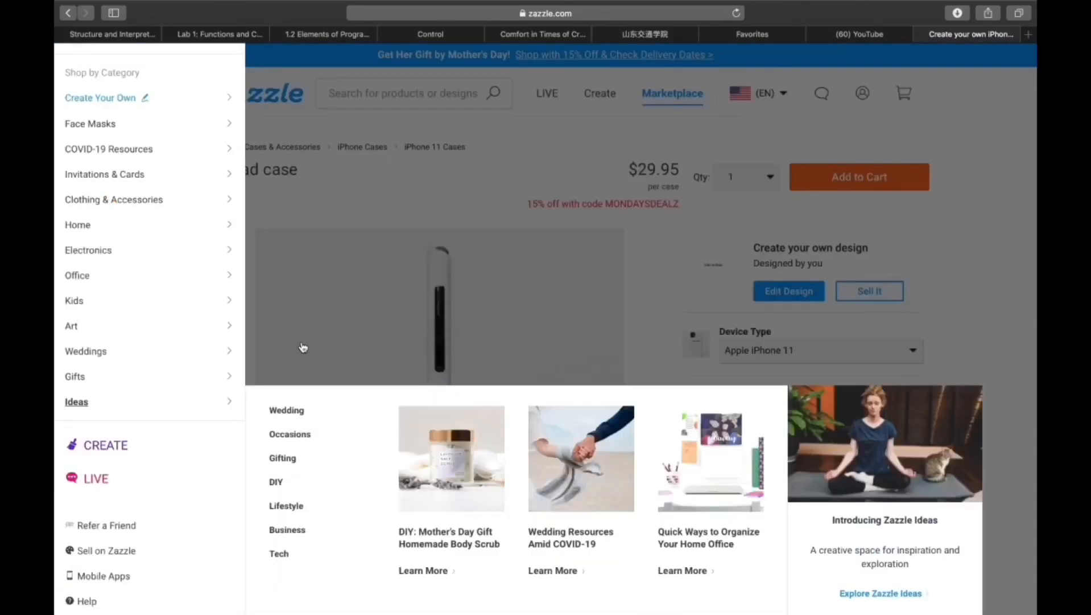
- View the site's country and language options, and open the account's My Profile page
left_click(303, 347)
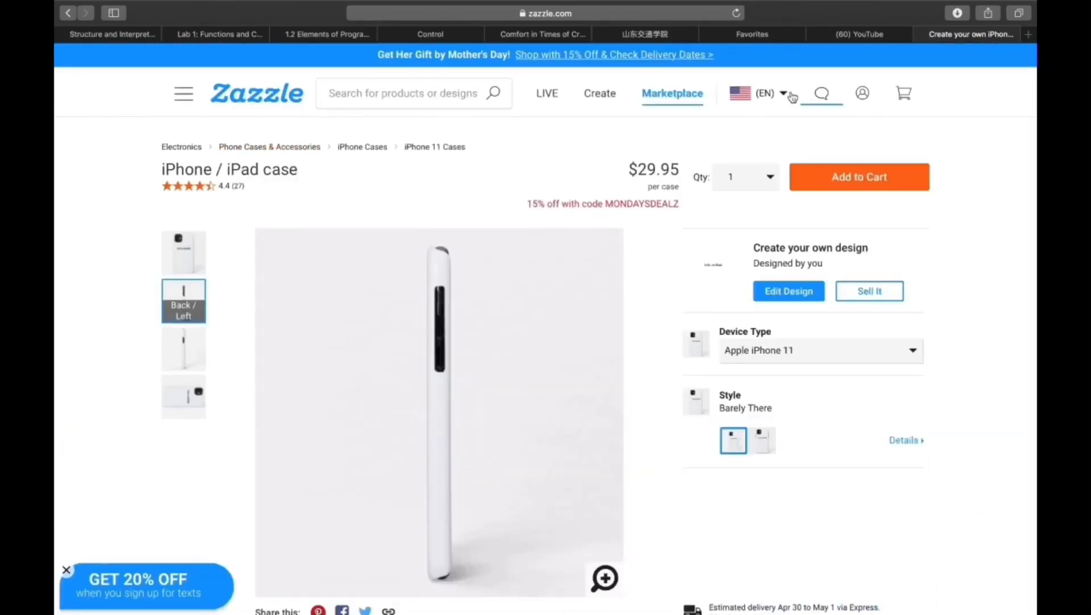
left_click(773, 94)
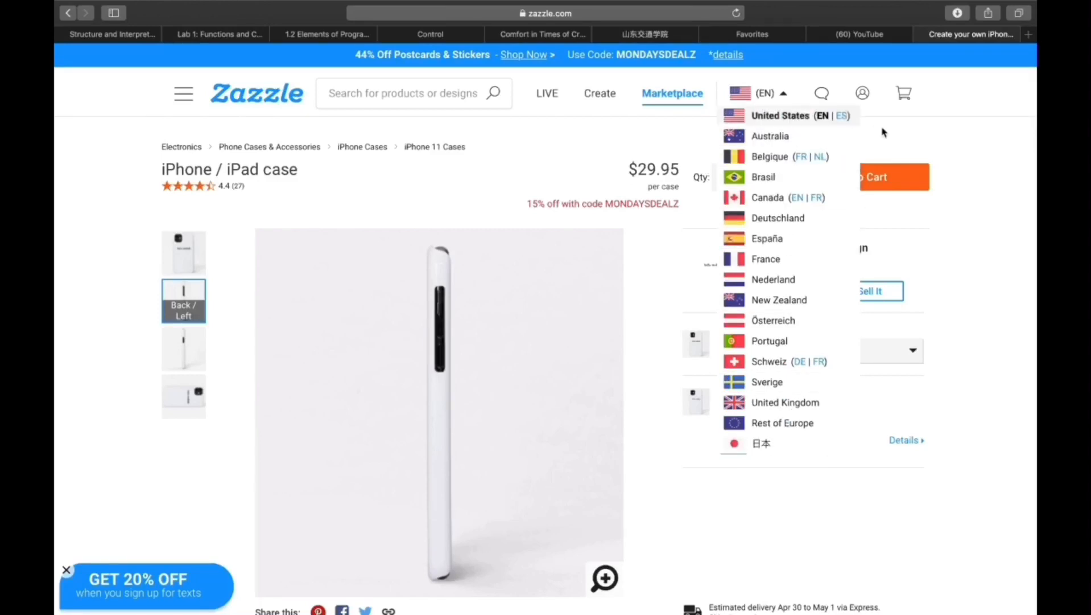
mouse_move(862, 95)
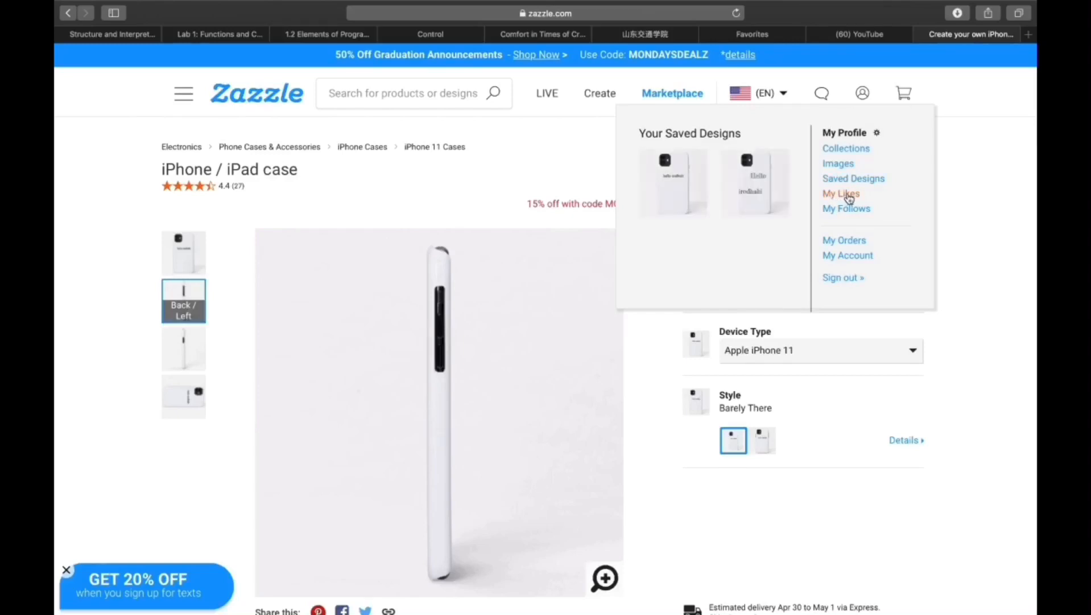
left_click(855, 137)
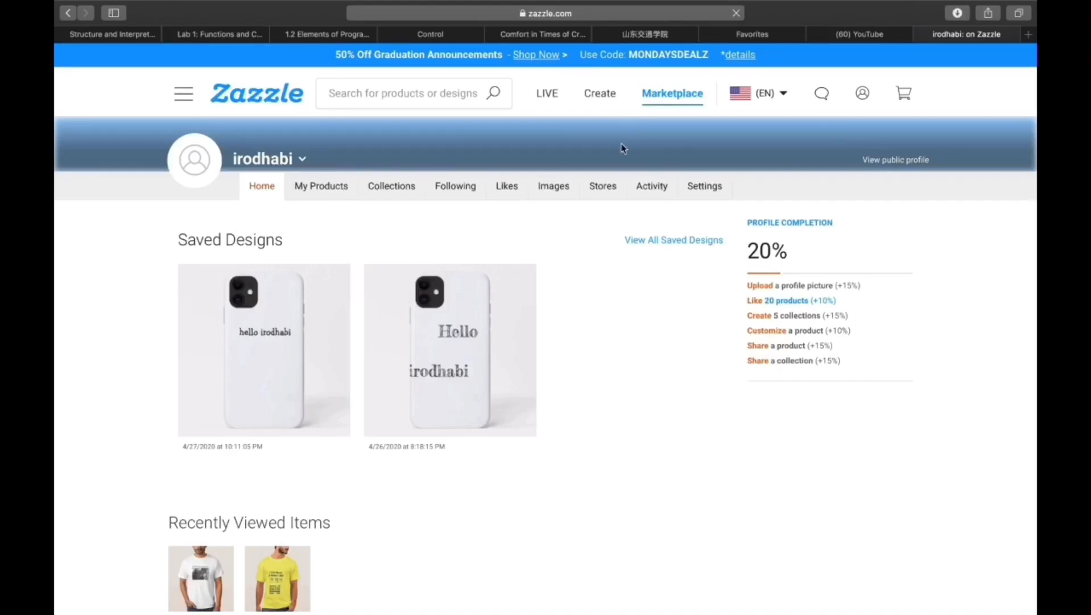
- Look through the profile's Home page, from the saved designs and recently viewed items to the footer links
mouse_move(193, 193)
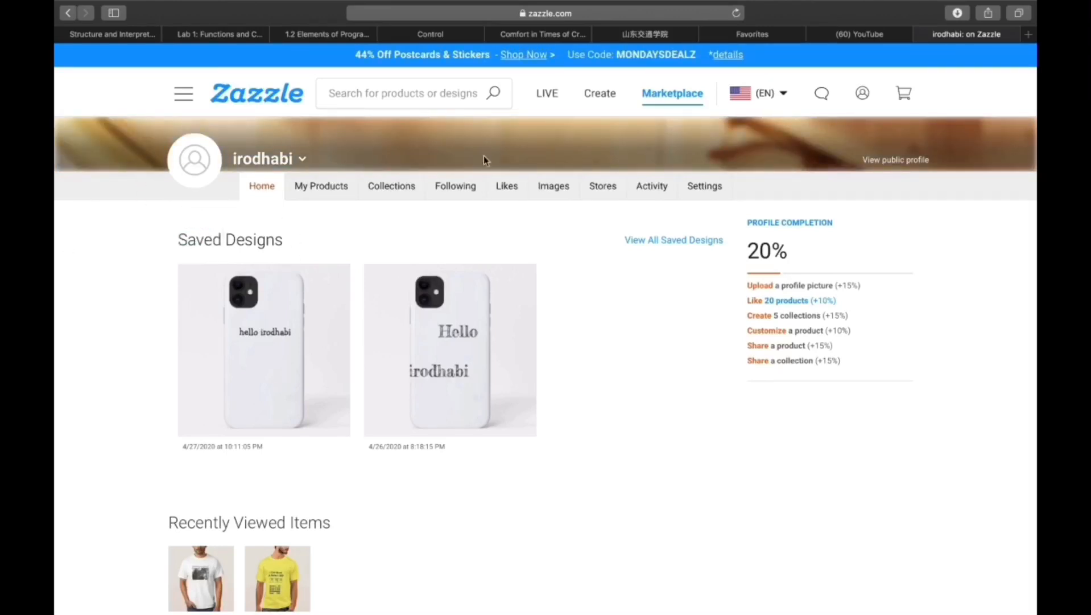
mouse_move(111, 12)
scroll(1003, 212, "down", 10)
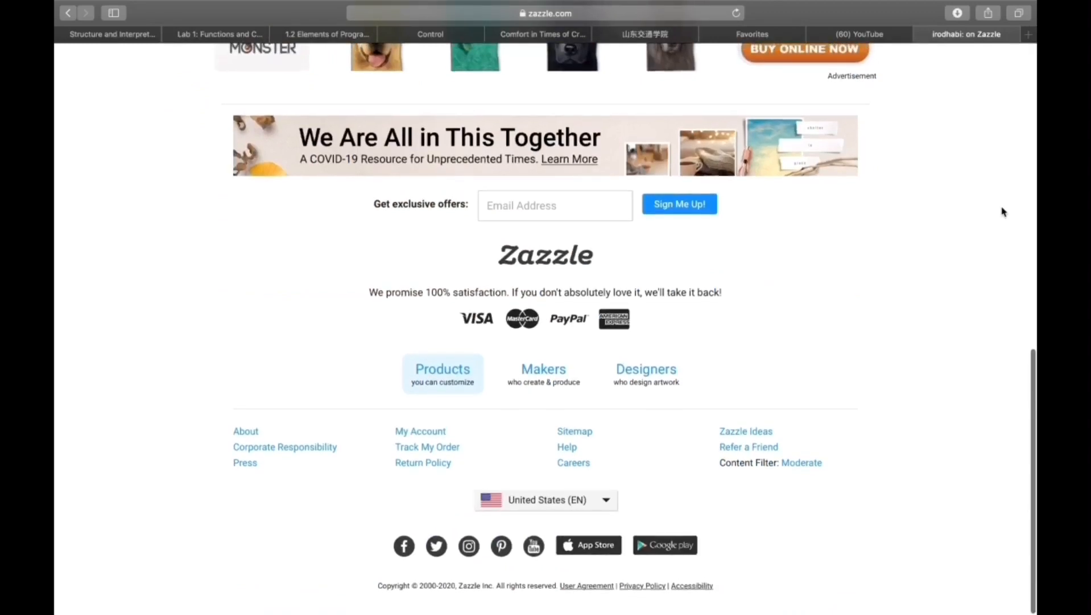
scroll(1003, 211, "up", 3)
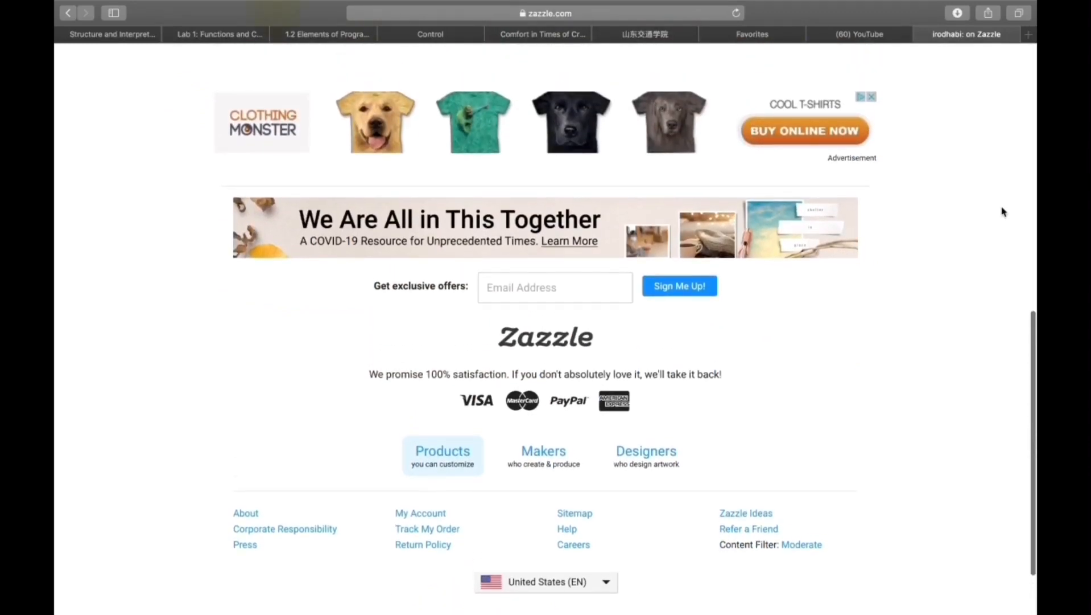
scroll(1003, 212, "up", 2)
scroll(1003, 212, "down", 3)
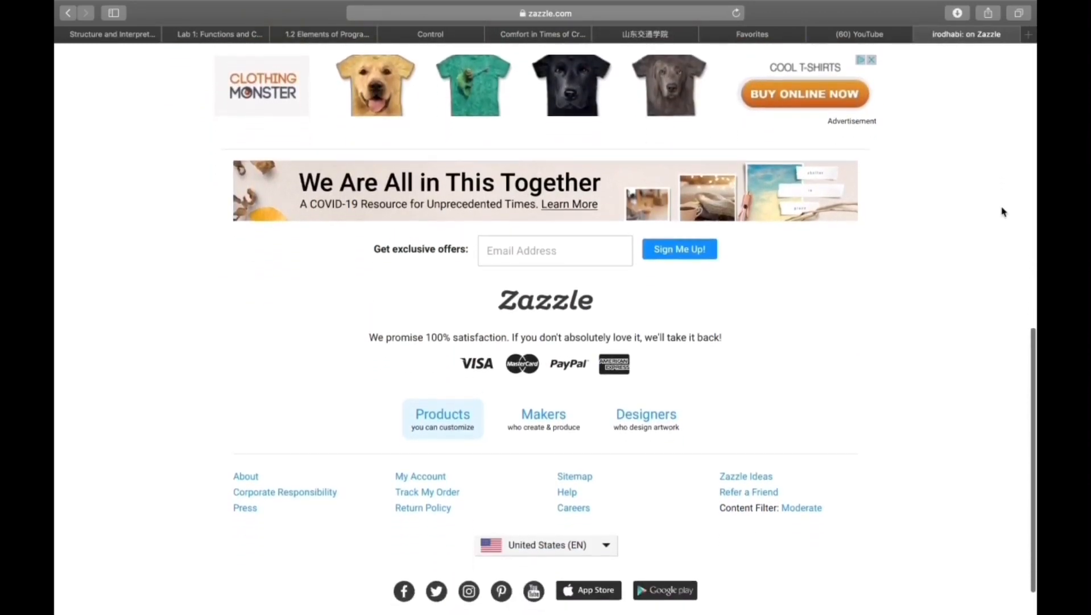
scroll(1003, 212, "down", 2)
scroll(1003, 212, "up", 10)
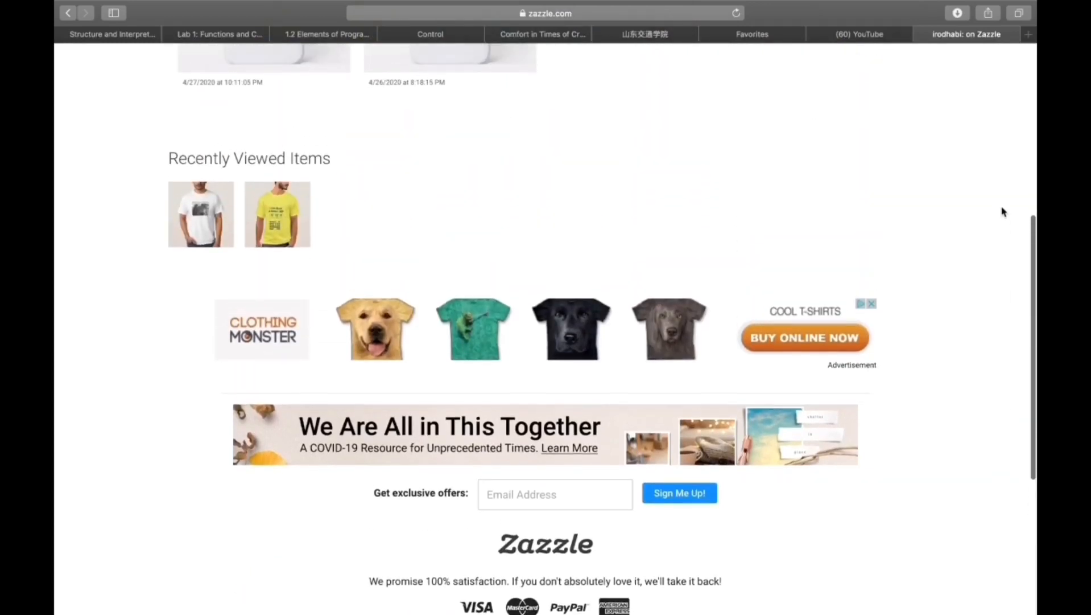
scroll(1003, 211, "up", 12)
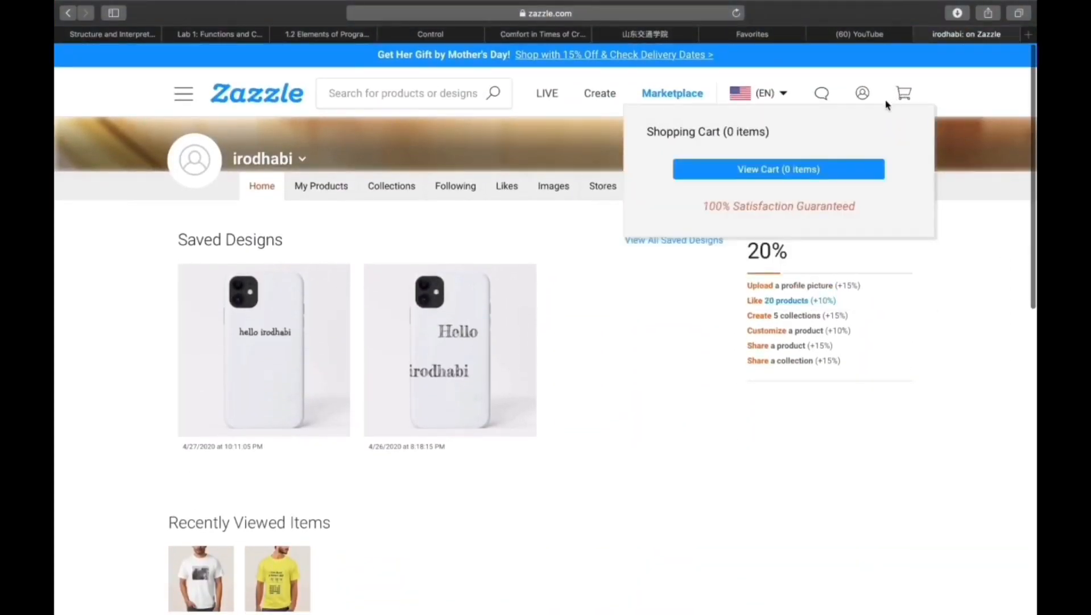
mouse_move(721, 108)
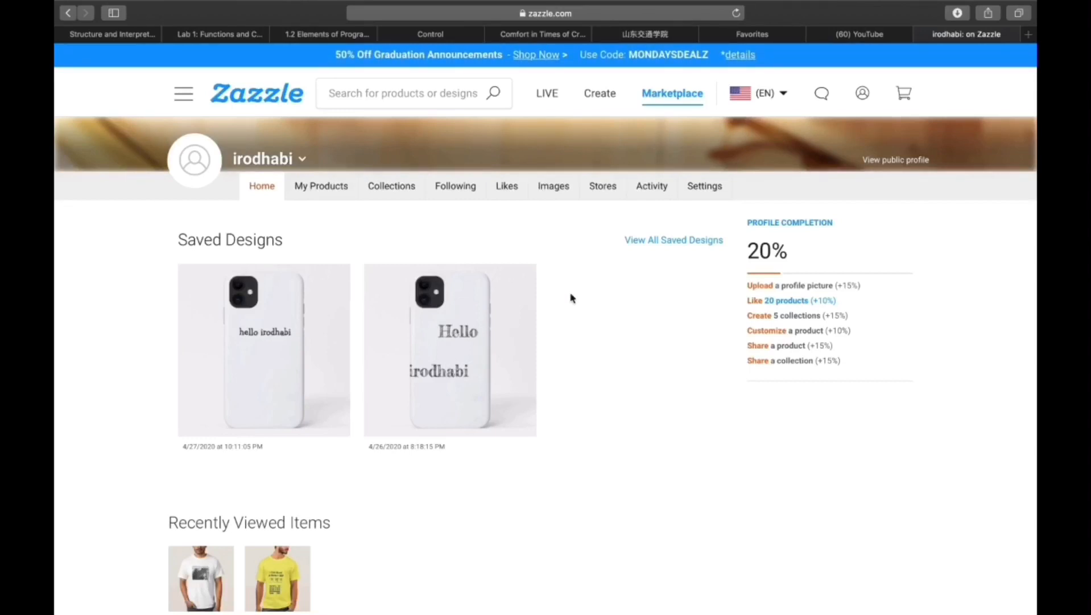
- Open the profile's Settings and examine the Personal Information and Location Information fields of the Edit Profile form
left_click(700, 189)
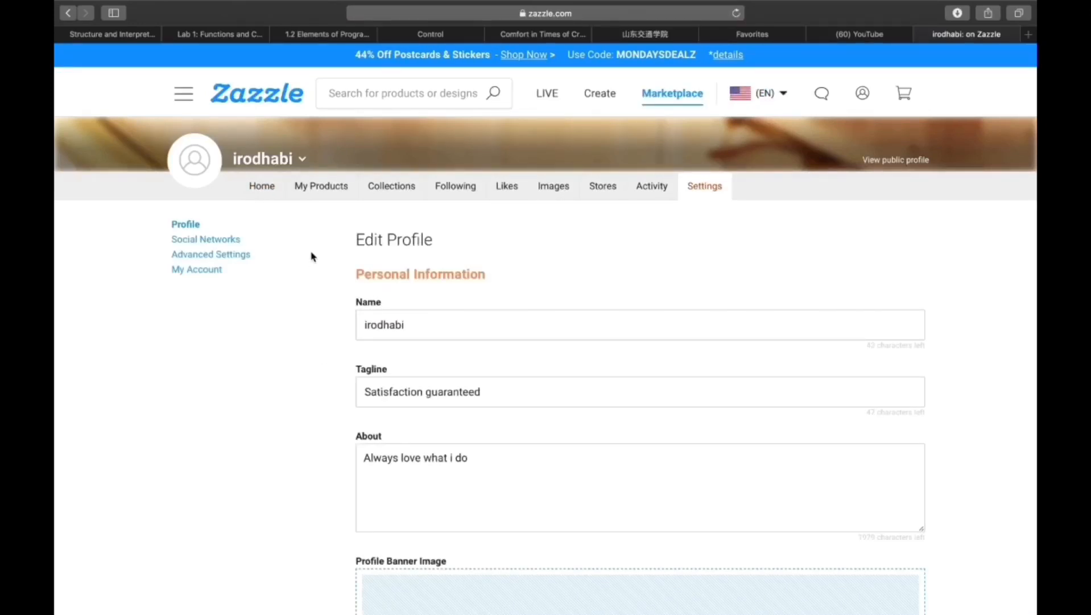
scroll(410, 269, "down", 5)
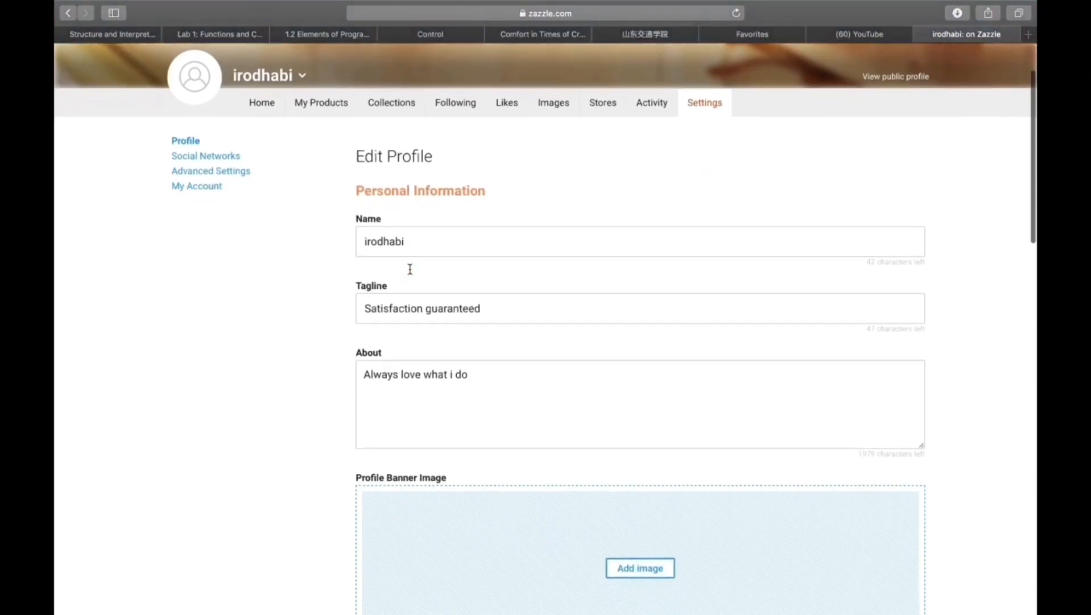
scroll(409, 274, "down", 2)
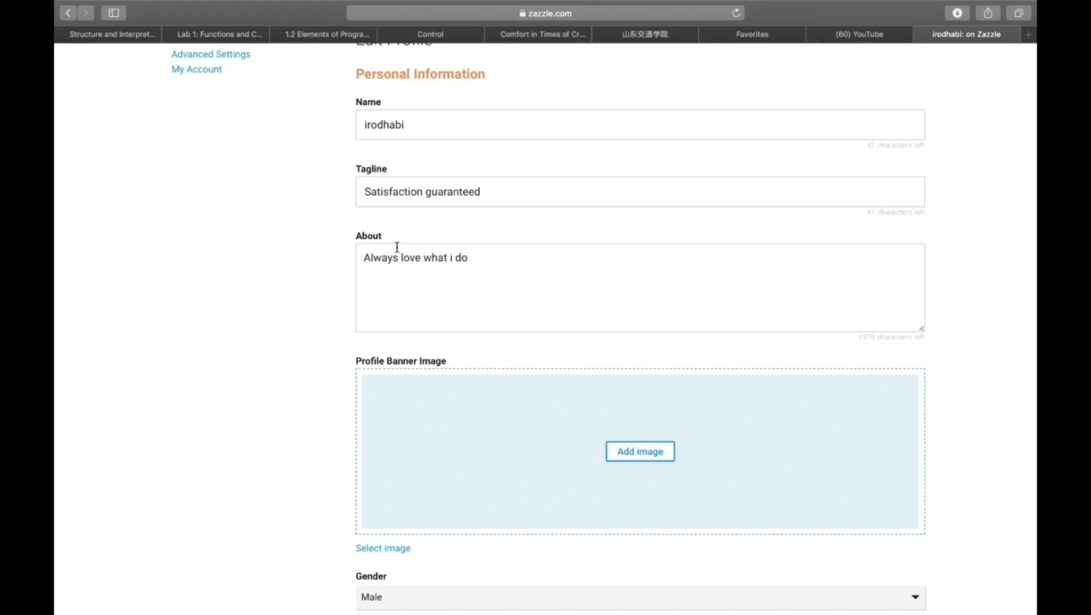
scroll(398, 247, "down", 10)
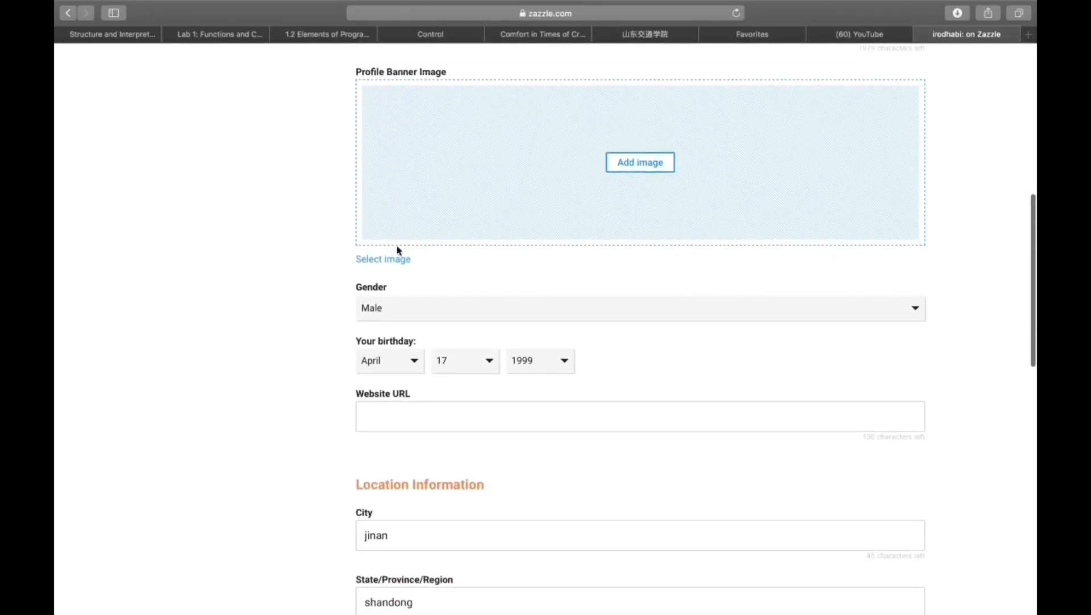
scroll(397, 249, "down", 12)
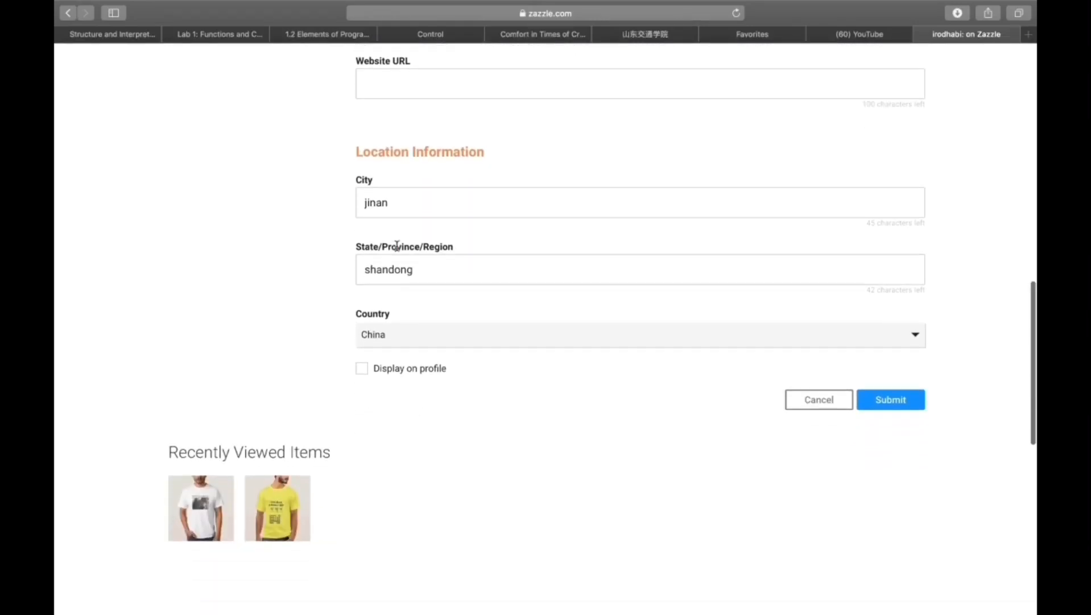
scroll(397, 246, "down", 3)
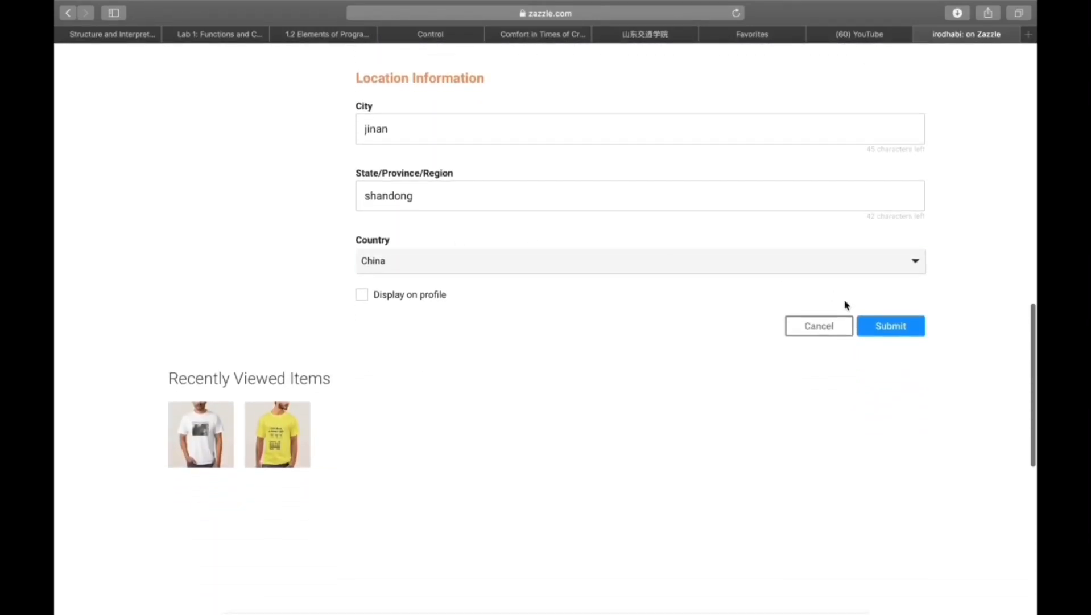
scroll(565, 207, "up", 2)
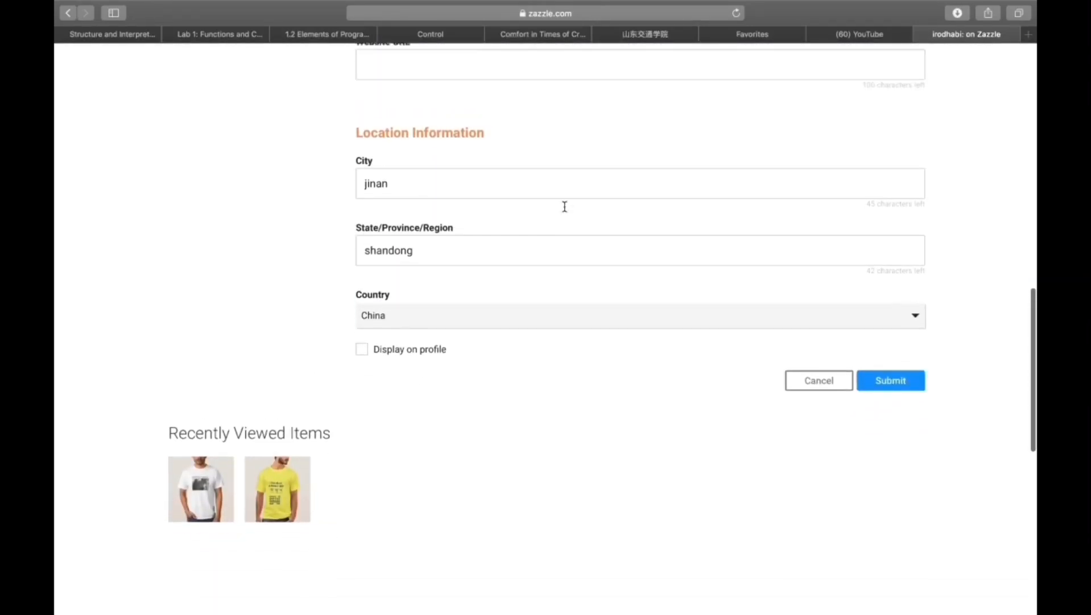
scroll(565, 206, "up", 13)
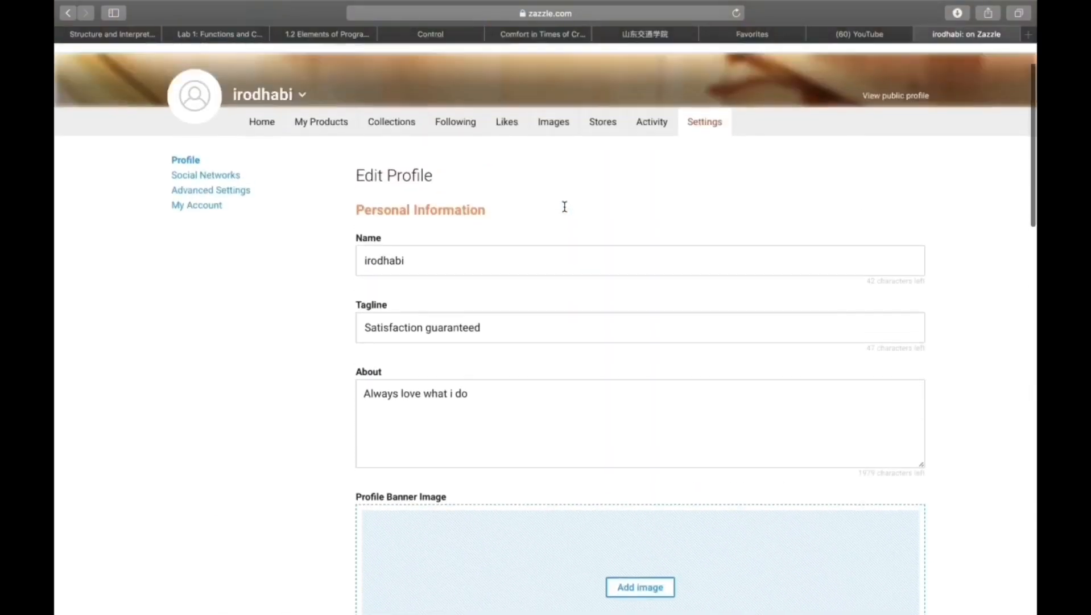
scroll(564, 206, "up", 2)
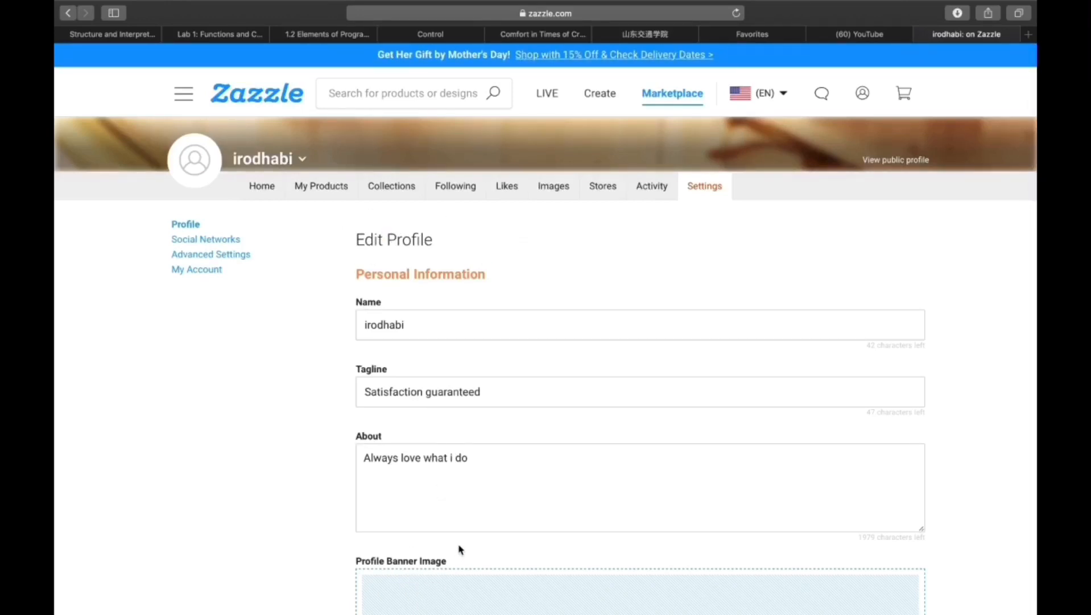
scroll(458, 549, "up", 1)
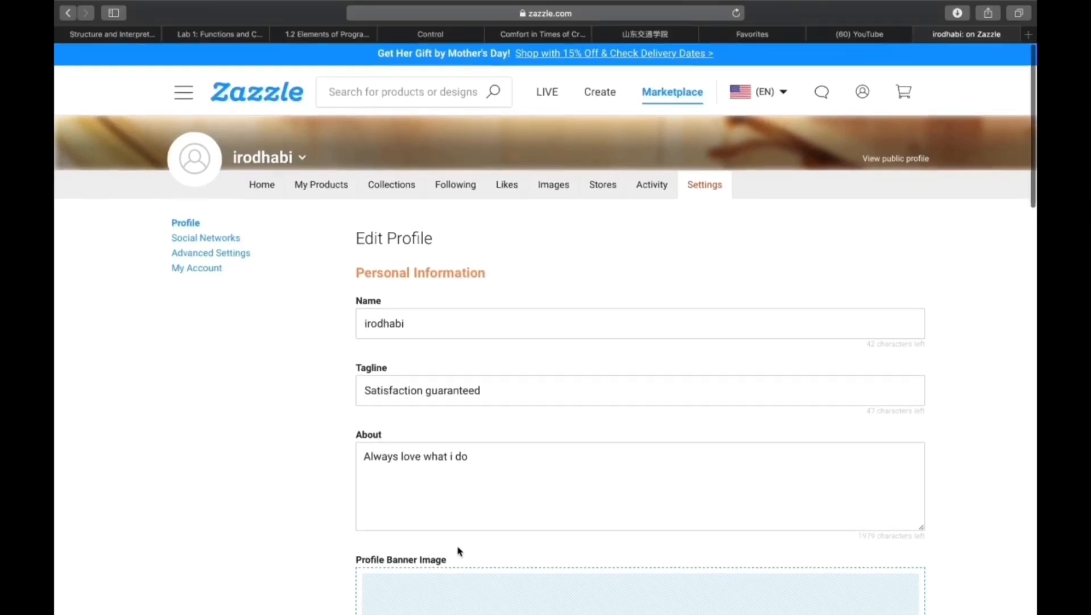
scroll(458, 550, "down", 6)
scroll(460, 550, "down", 3)
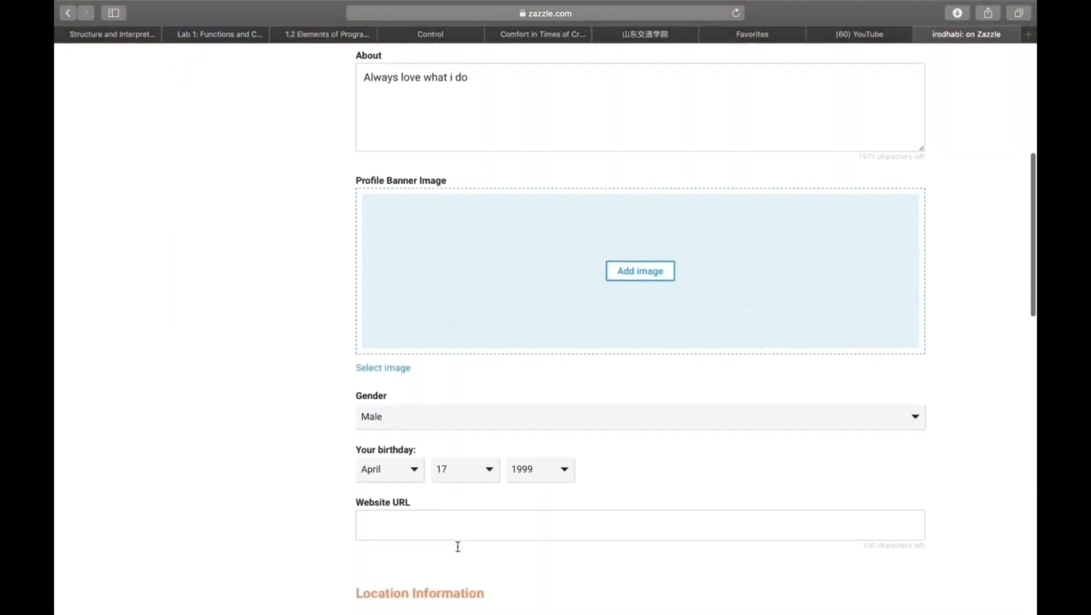
scroll(458, 547, "down", 4)
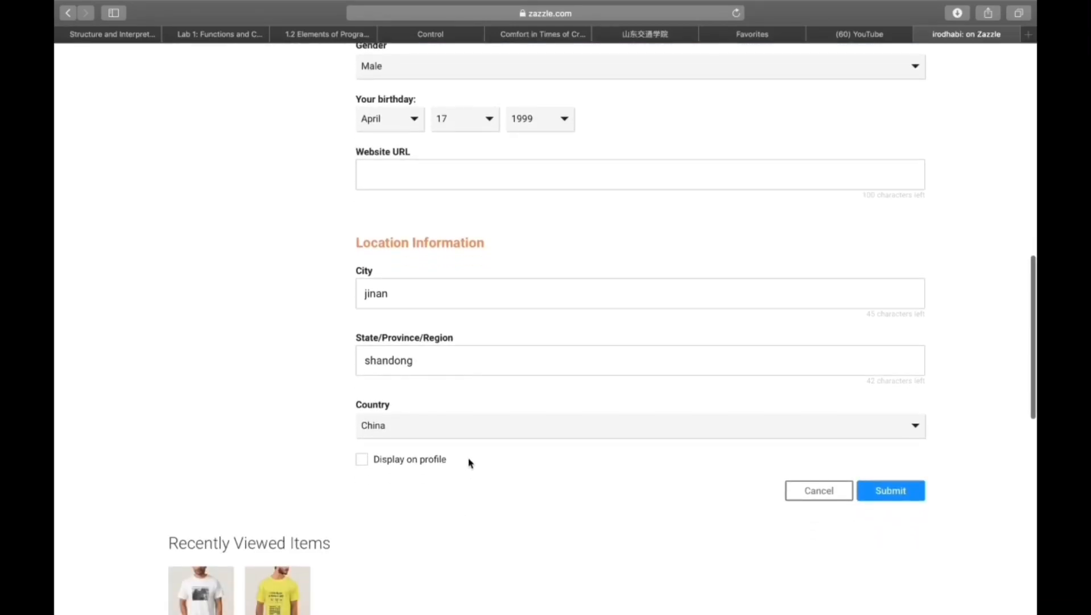
scroll(473, 444, "down", 6)
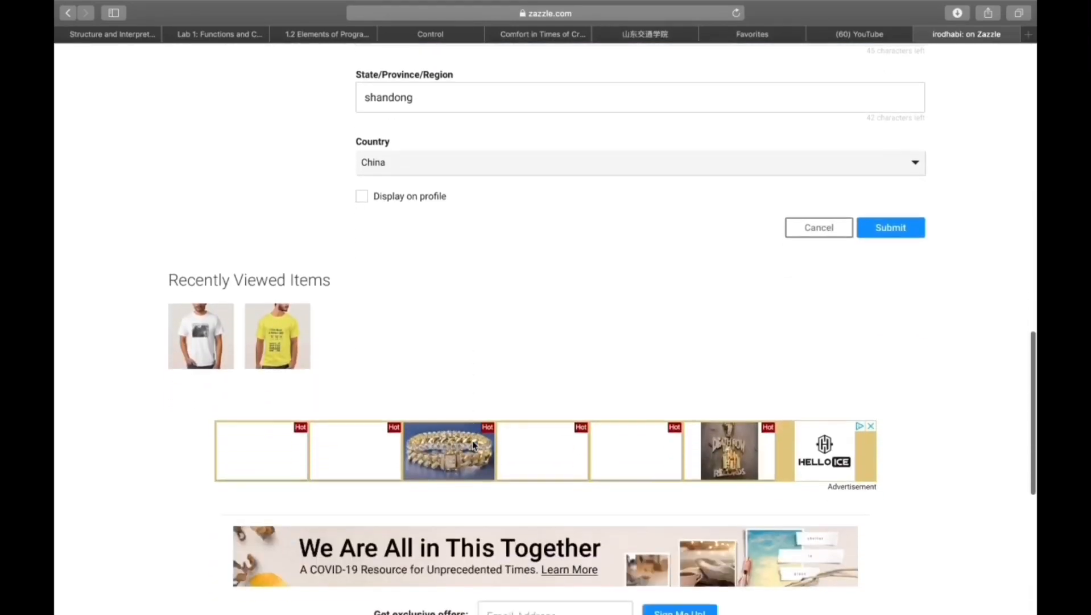